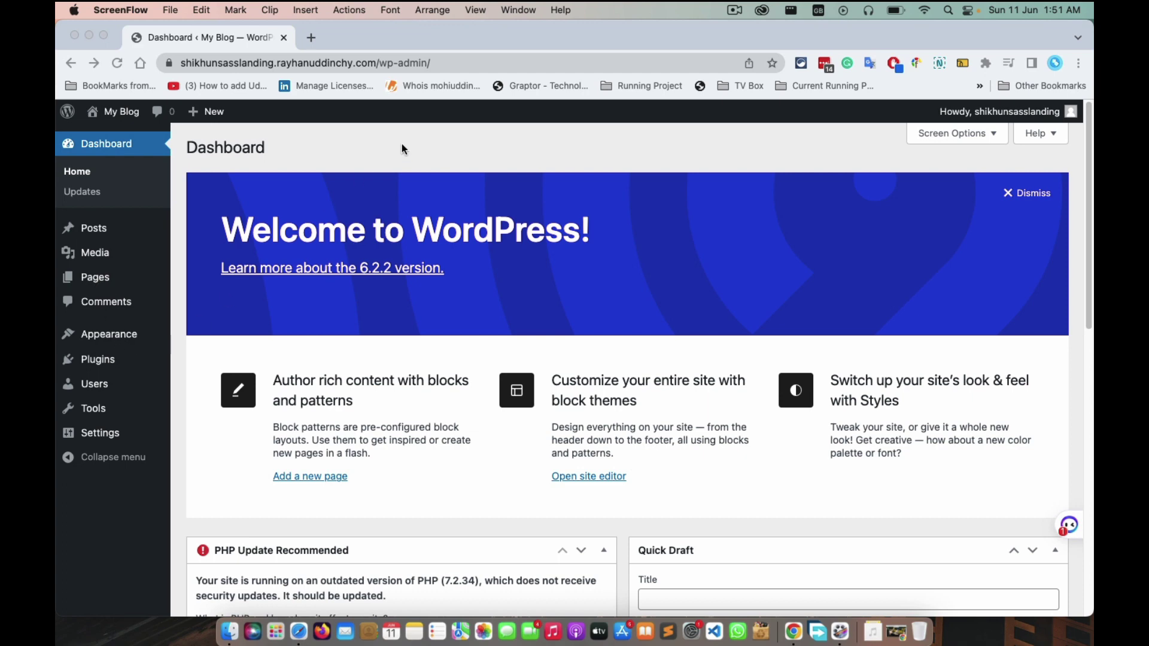
Bring Chrome forward and look over the WordPress Dashboard's welcome panel
click(468, 139)
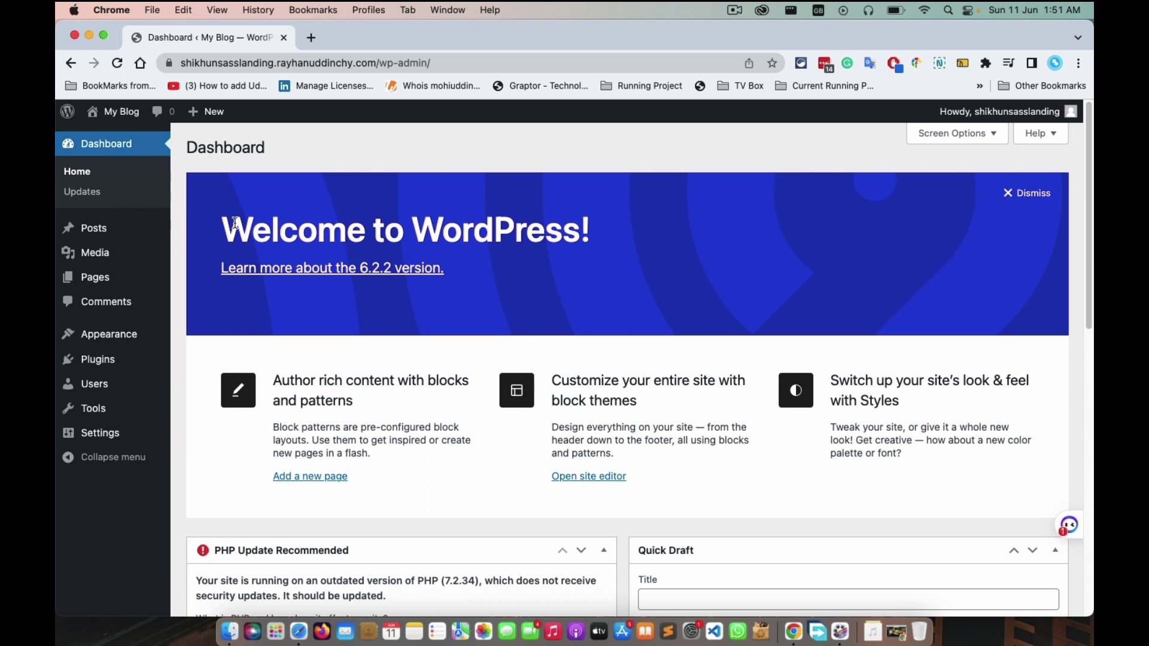
drag(229, 232, 590, 264)
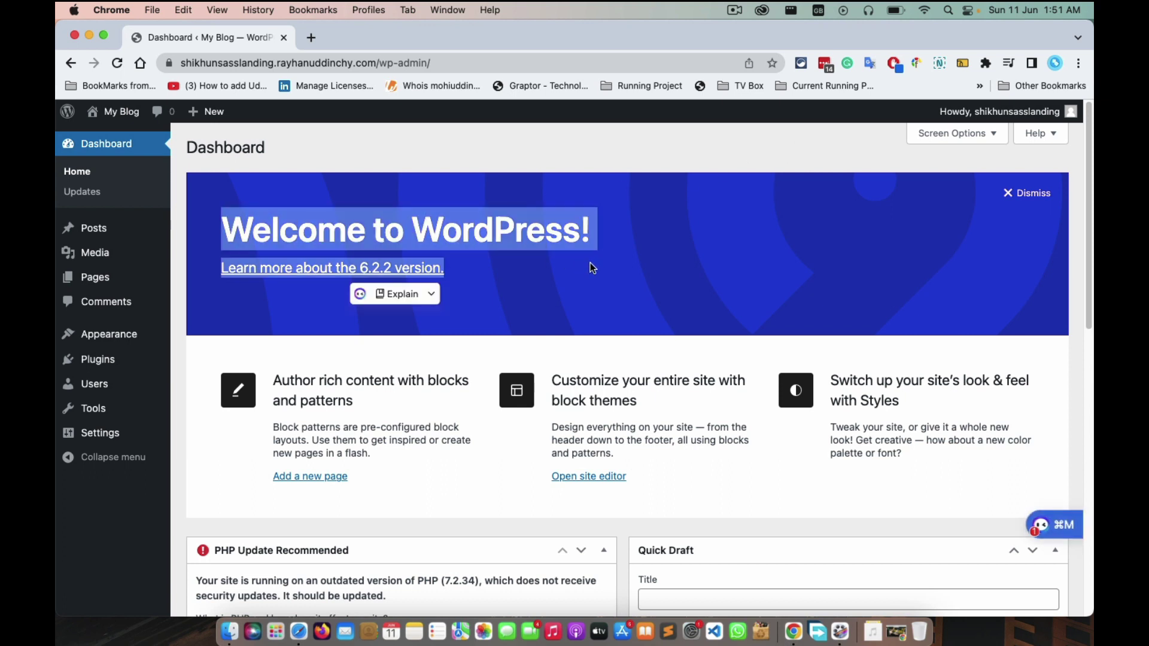
click(676, 140)
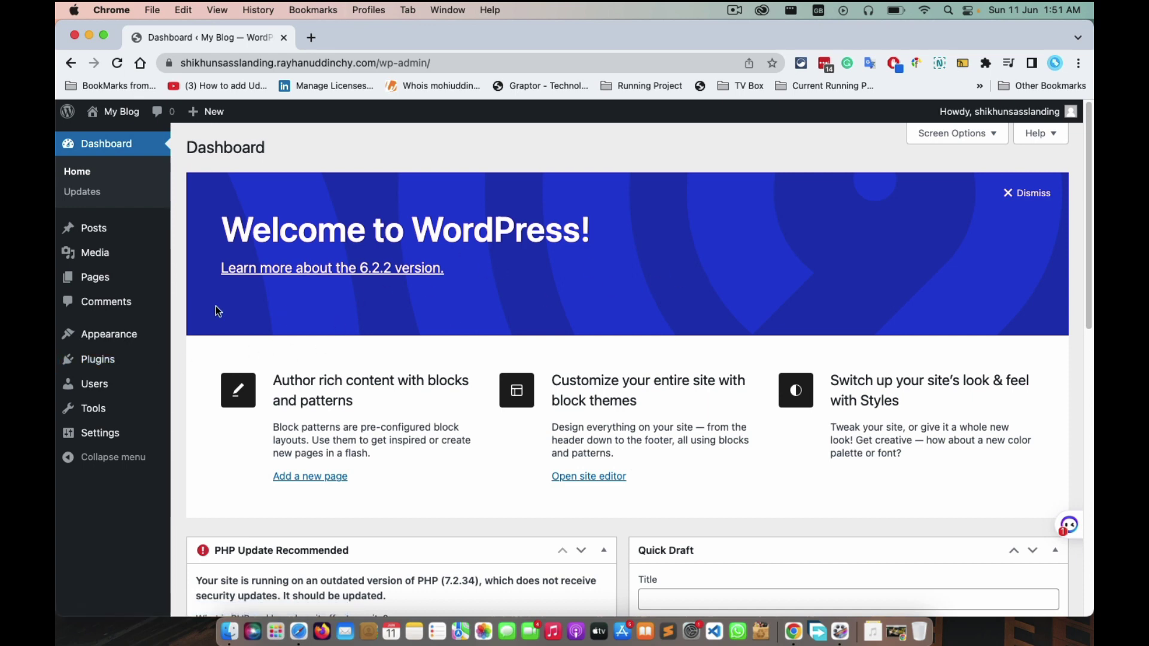
mouse_move(104, 365)
Go from the Installed Plugins list to the Add Plugins page with featured plugins
click(94, 365)
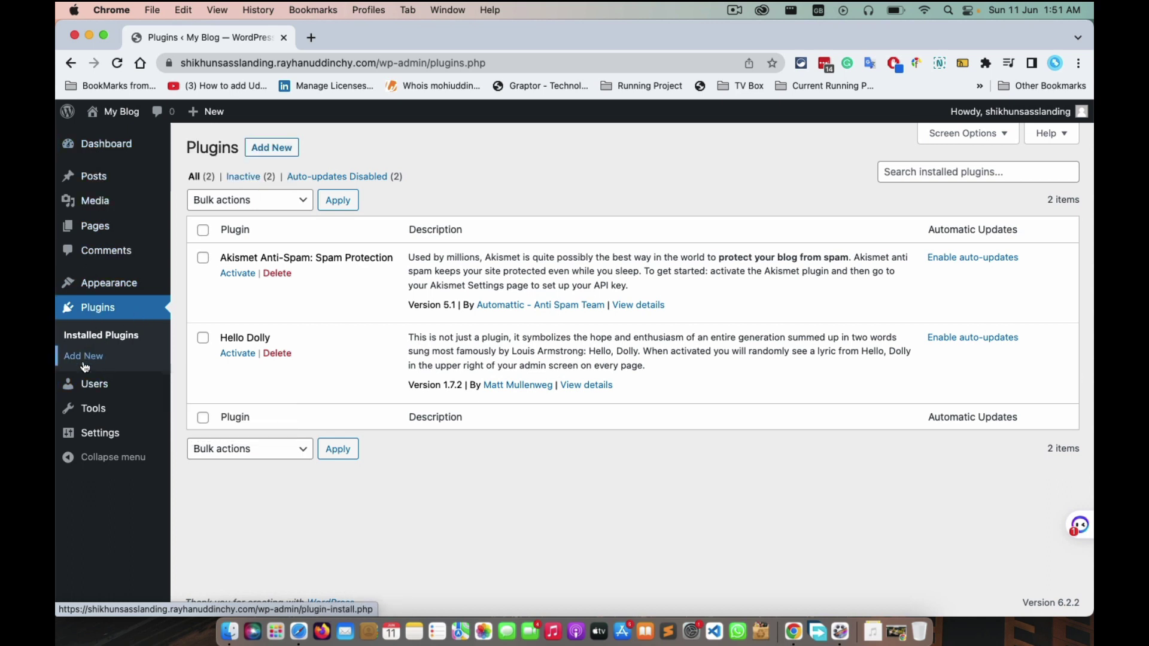
mouse_move(90, 386)
click(271, 147)
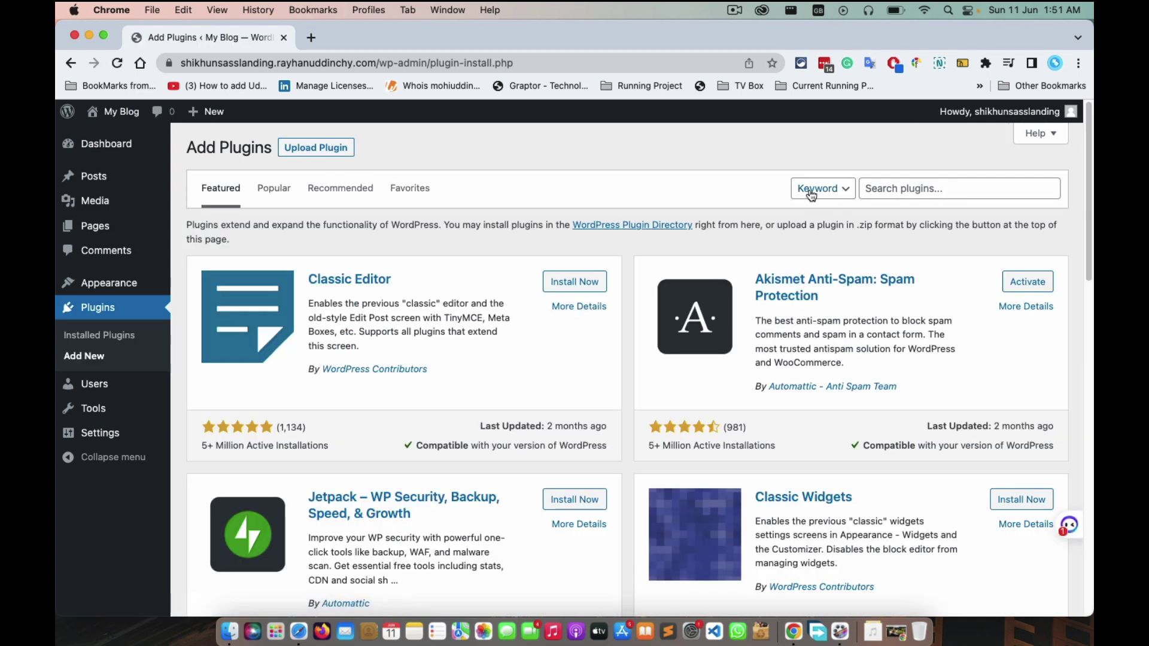
Search plugins for 'elementor', then install and activate Elementor Website Builder
click(985, 189)
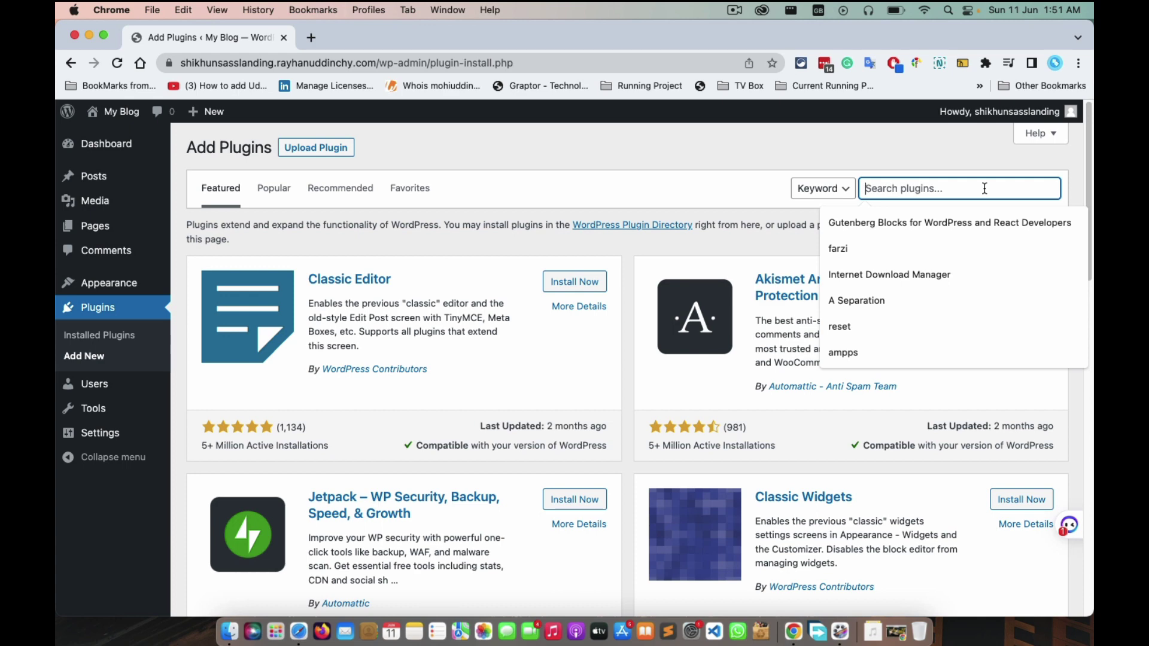
text(el)
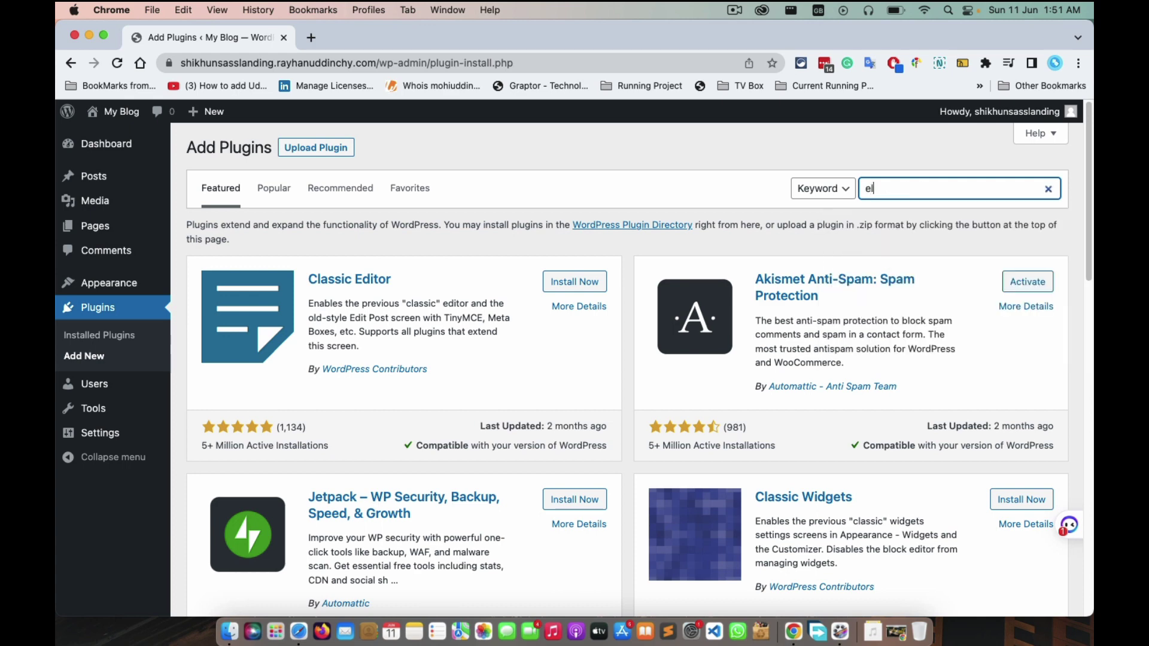
text(ementor)
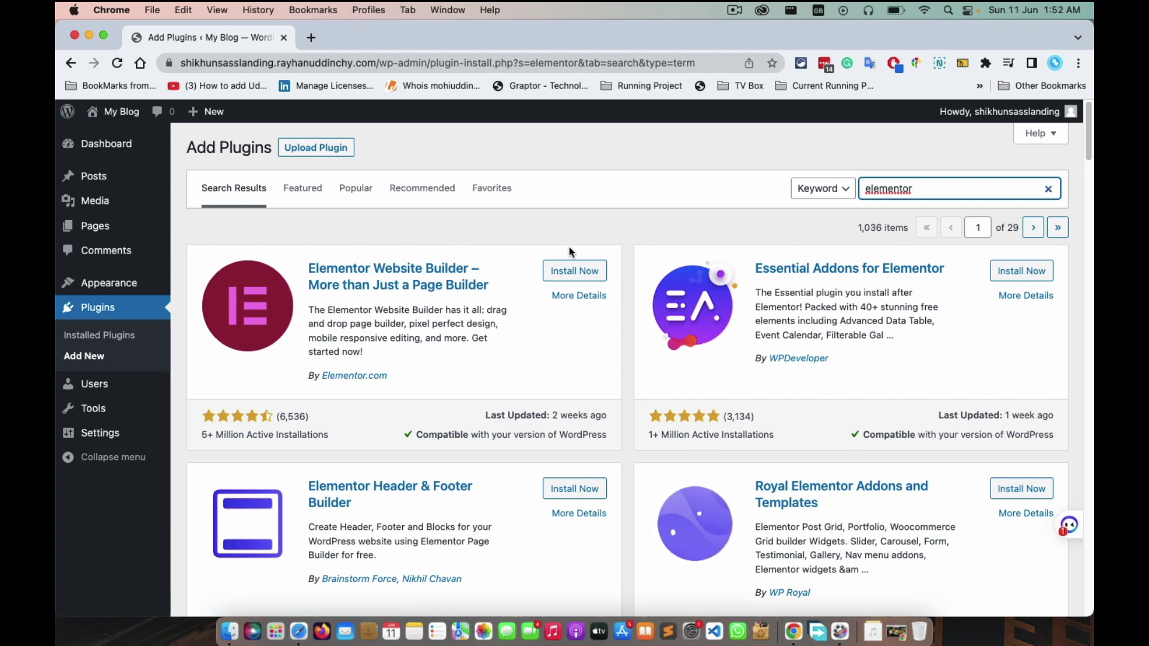
click(573, 275)
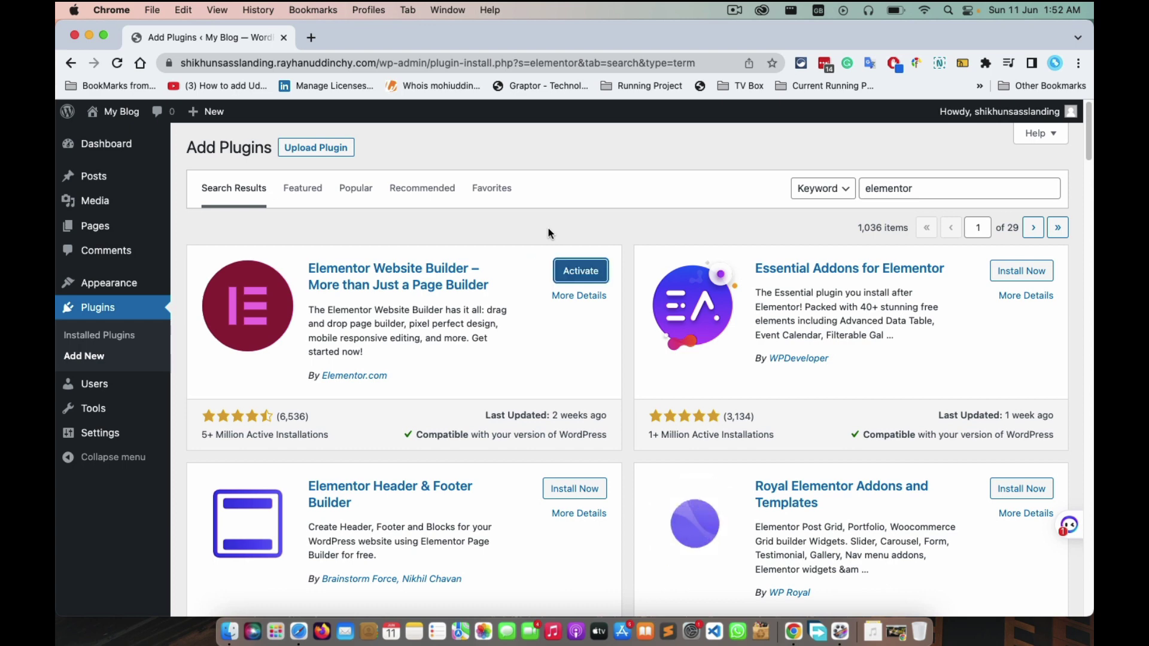
click(566, 268)
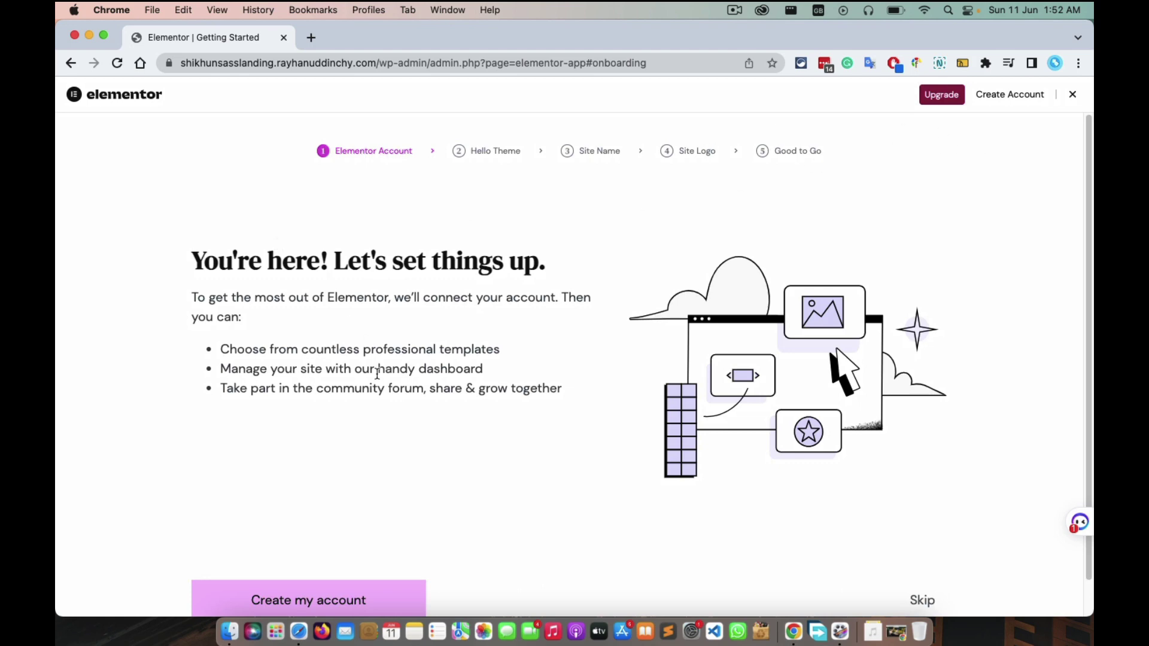
Read through Elementor's Getting Started screen, its heading, intro and bullet points
scroll(377, 373, down, 2)
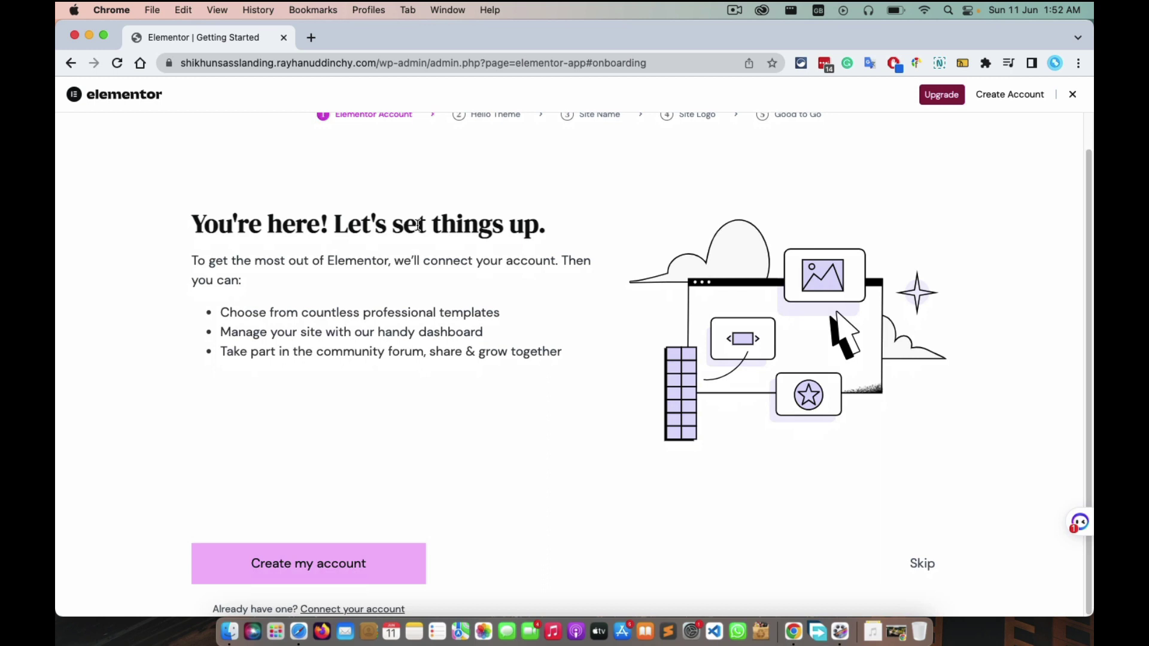
scroll(419, 225, up, 2)
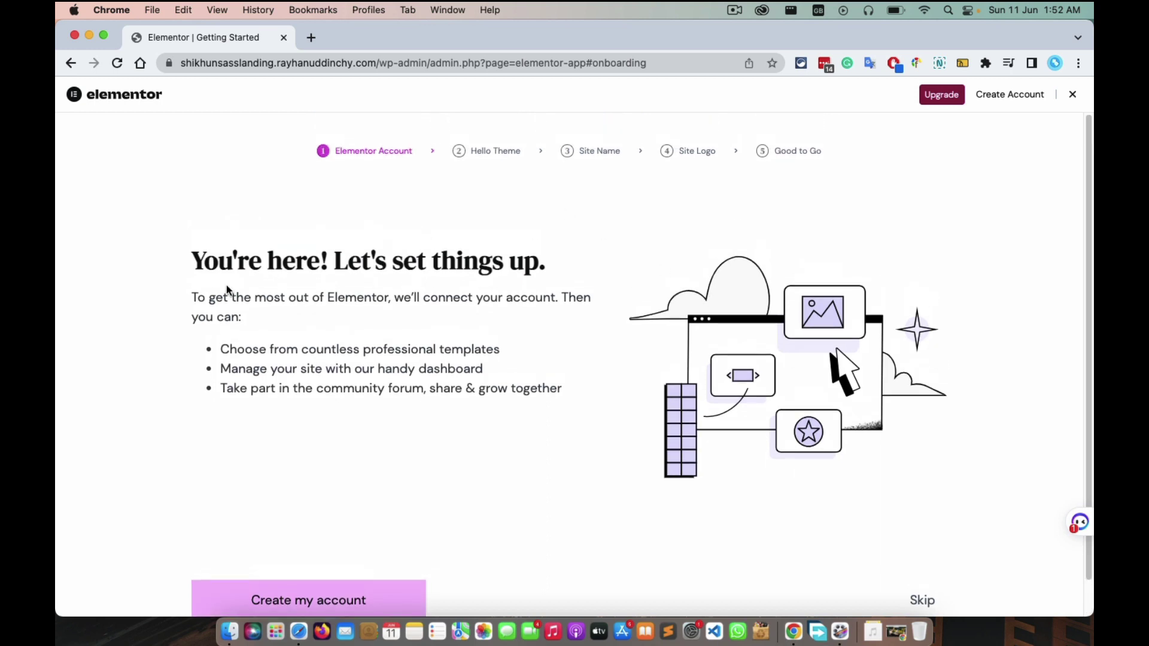
drag(195, 259, 585, 411)
click(609, 356)
scroll(609, 360, down, 1)
scroll(610, 360, down, 1)
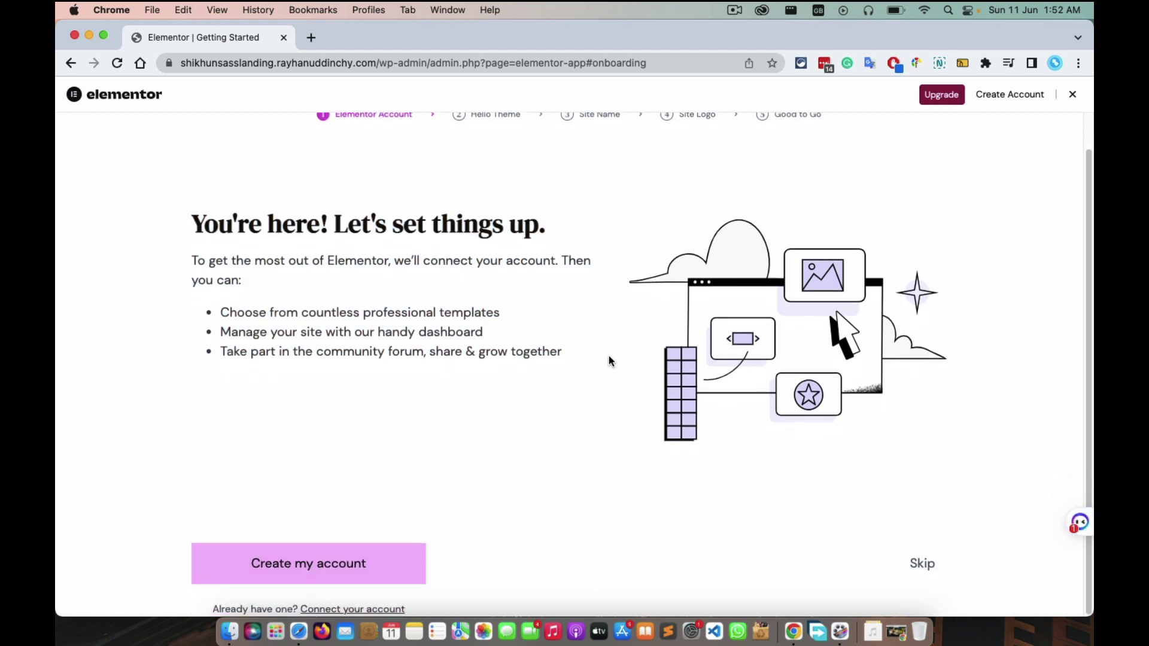
scroll(540, 322, up, 1)
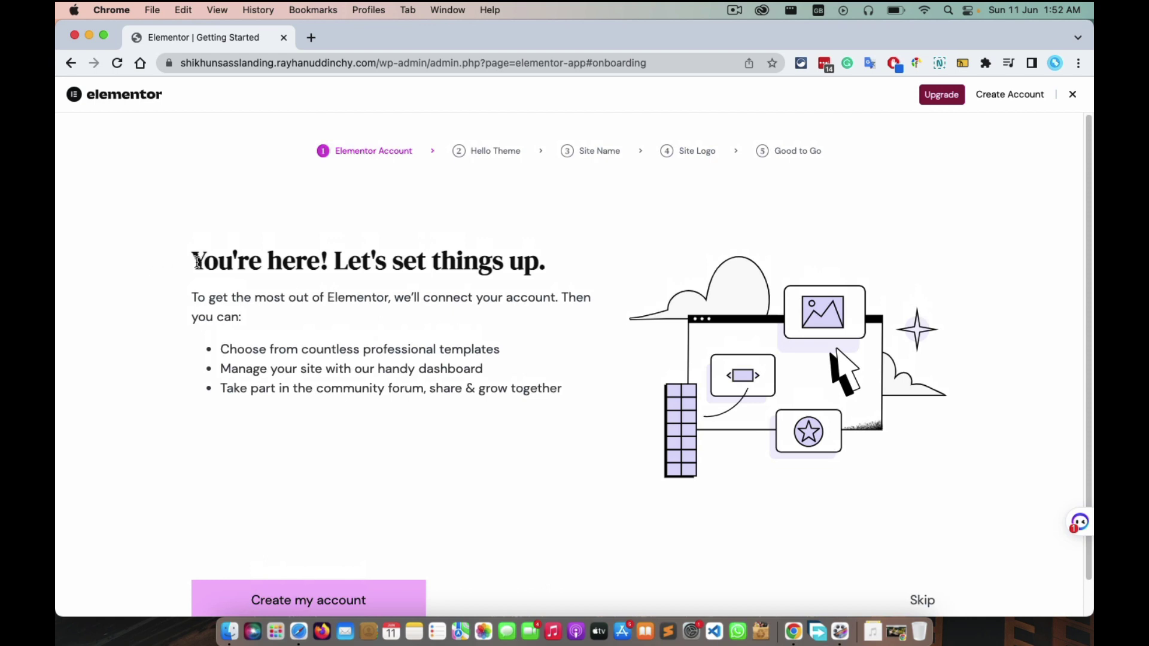
drag(194, 261, 598, 405)
click(990, 213)
Close Elementor's setup wizard and open Elementor > Settings on the General tab
click(1073, 98)
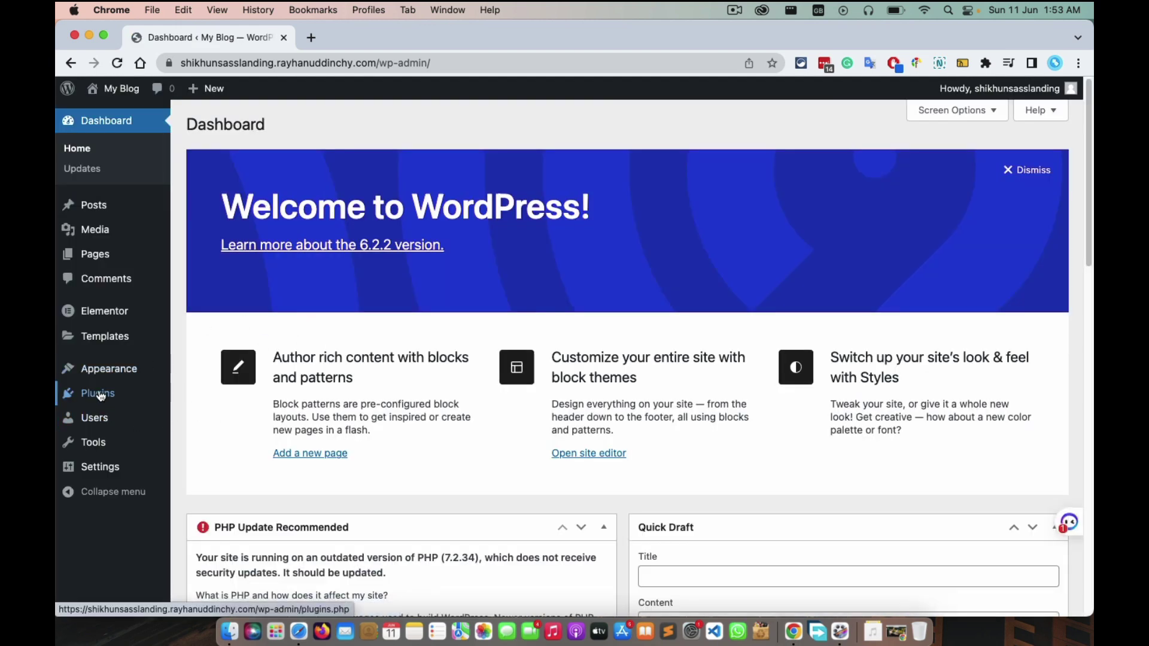
mouse_move(100, 387)
mouse_move(105, 321)
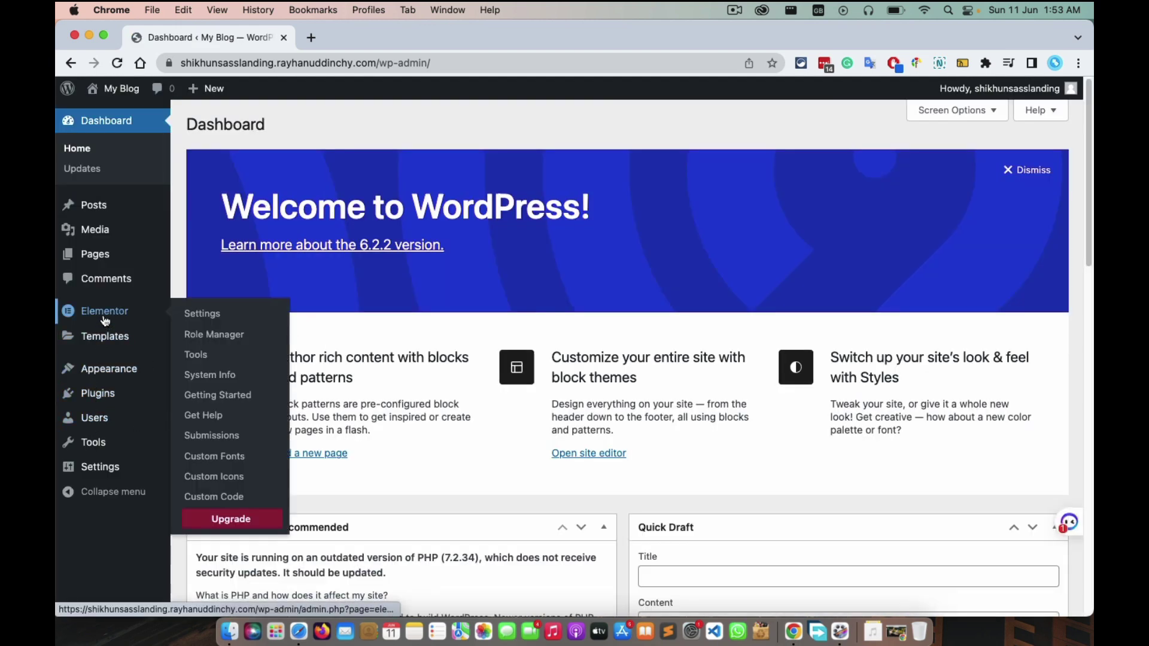
click(203, 314)
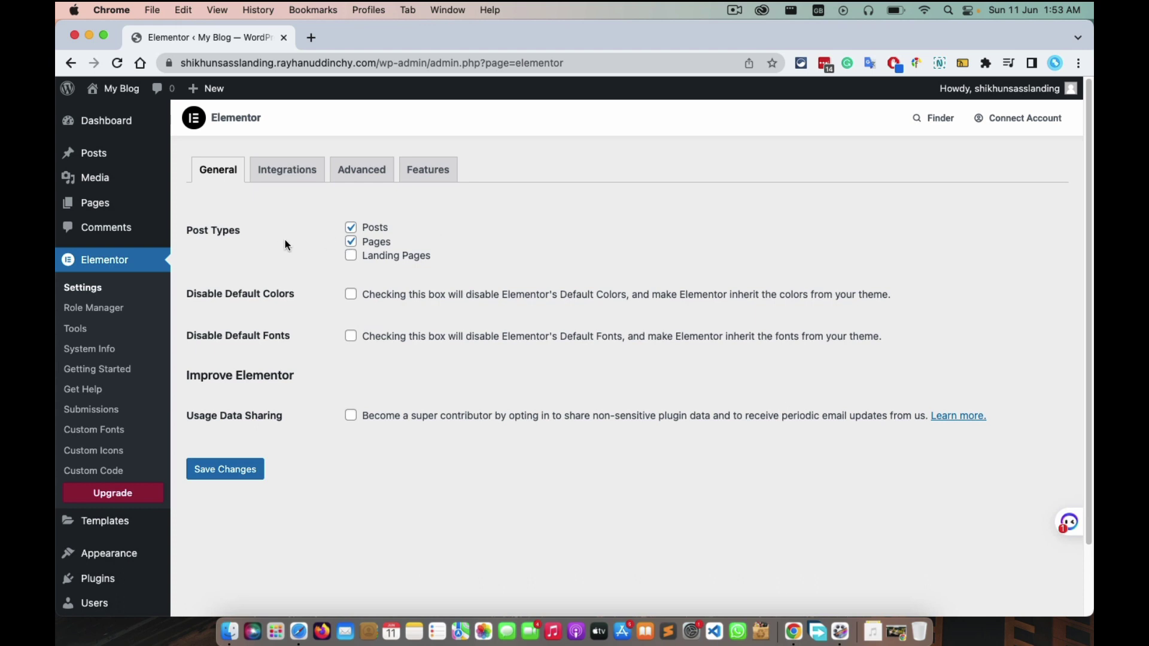
Toggle Elementor off and back on for Pages and Posts, leaving both enabled
click(352, 243)
click(351, 242)
click(351, 227)
click(351, 228)
Review the Integrations, Advanced and Features tabs, keeping CSS print method as External File
click(289, 171)
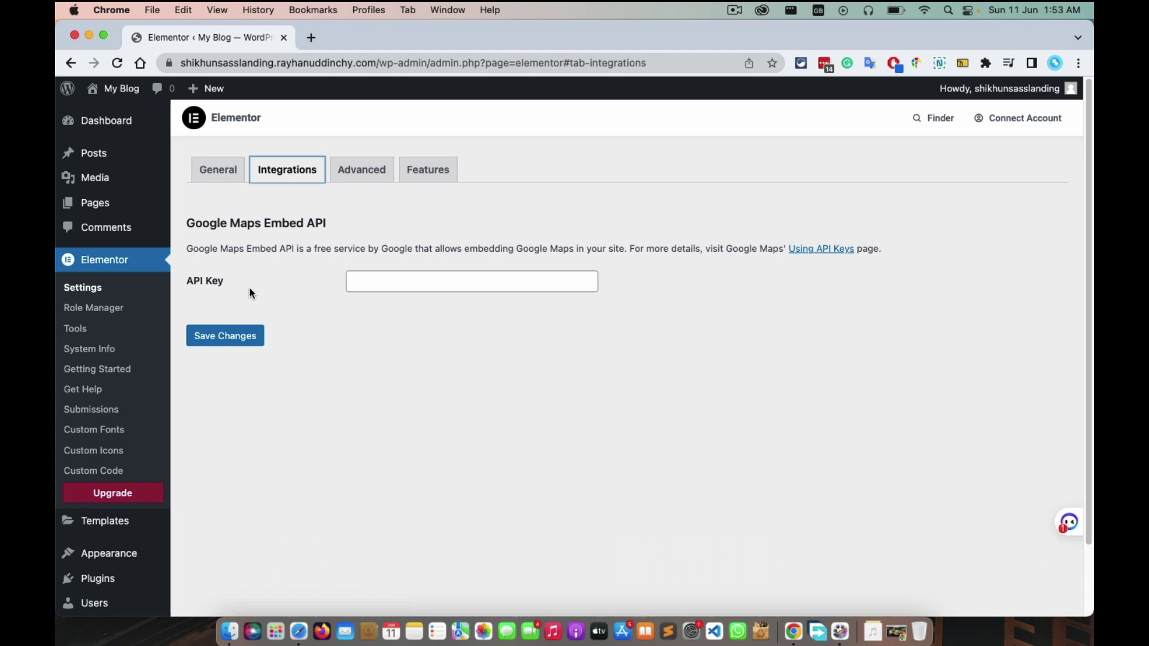
click(337, 170)
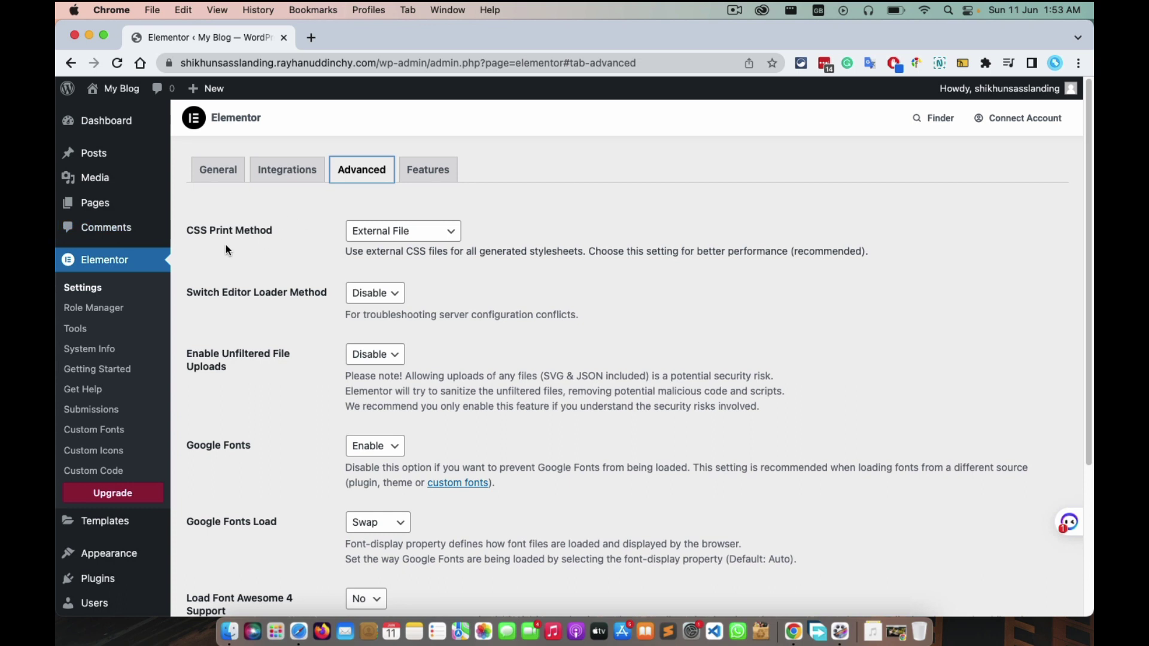
click(418, 238)
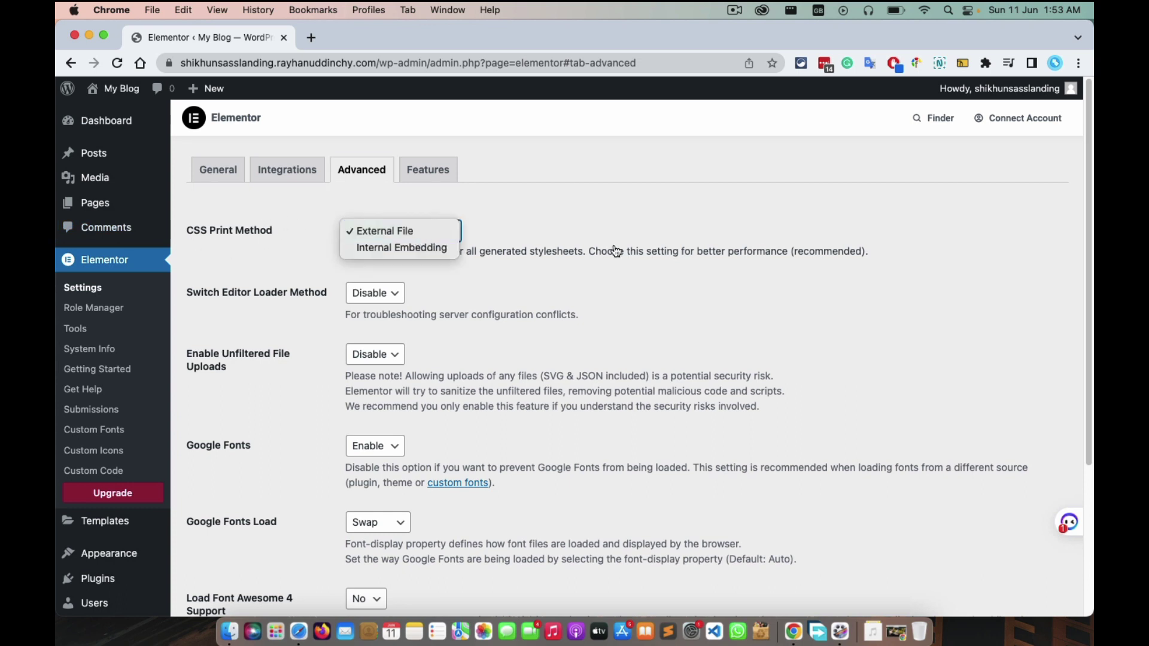
click(570, 230)
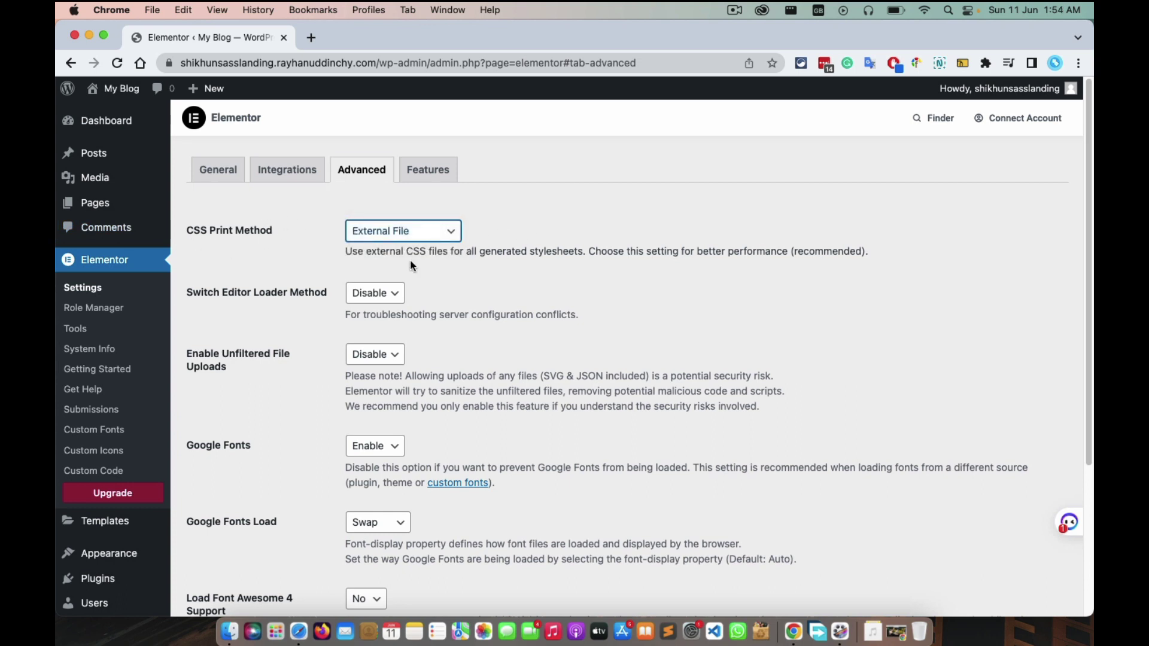
click(427, 174)
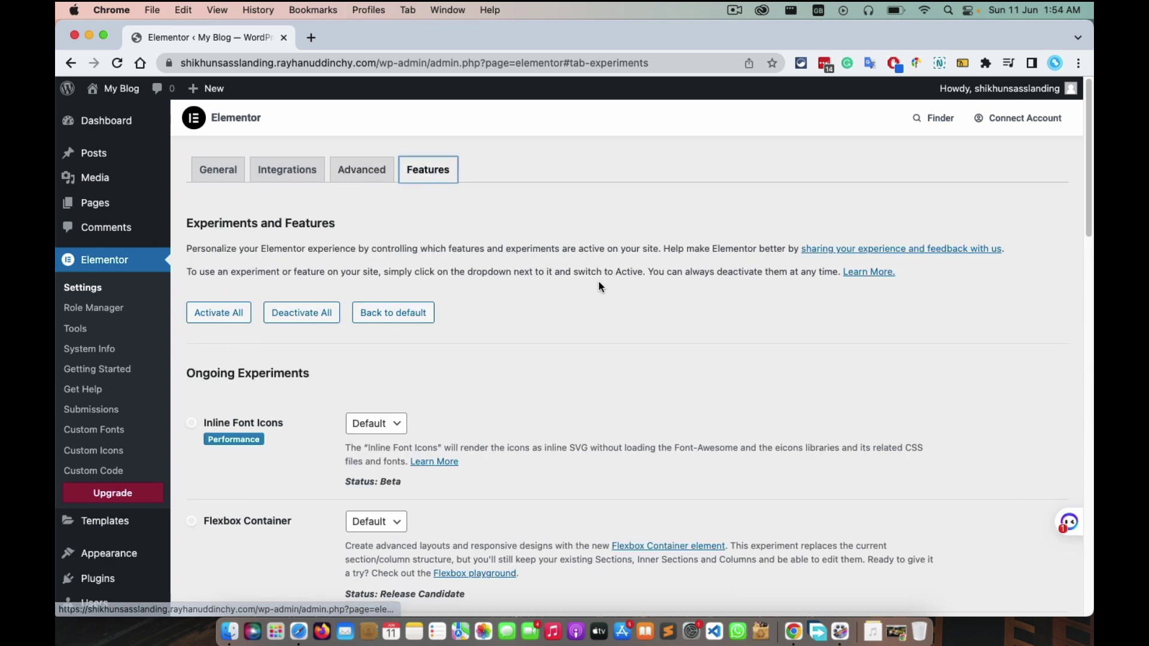
click(576, 200)
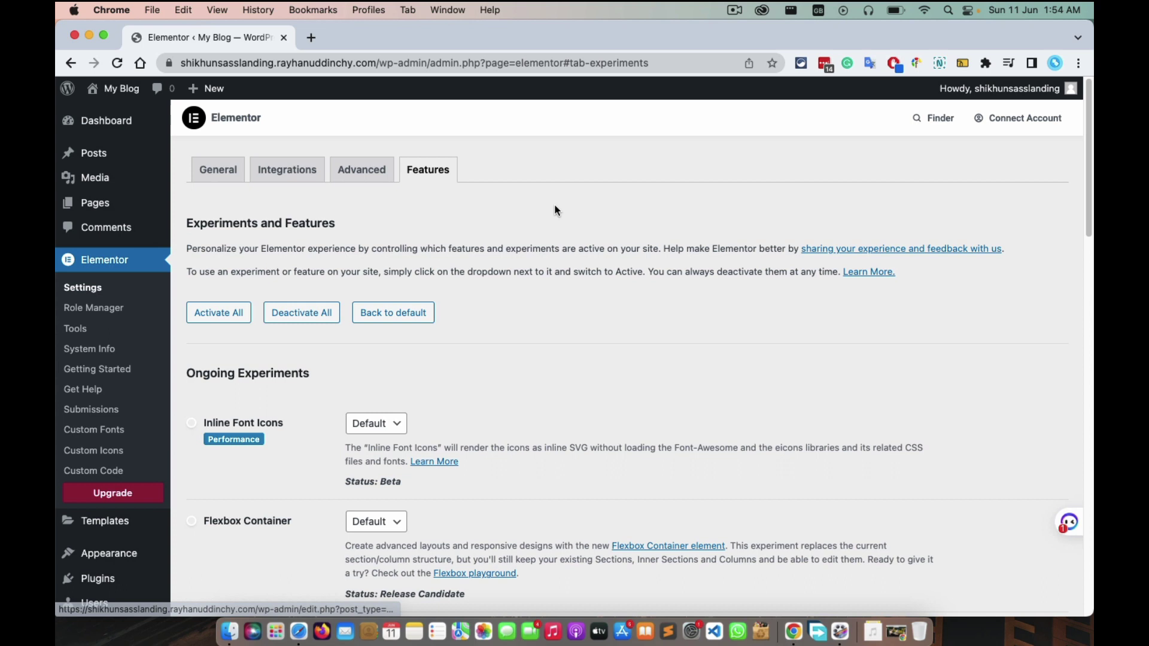
mouse_move(99, 208)
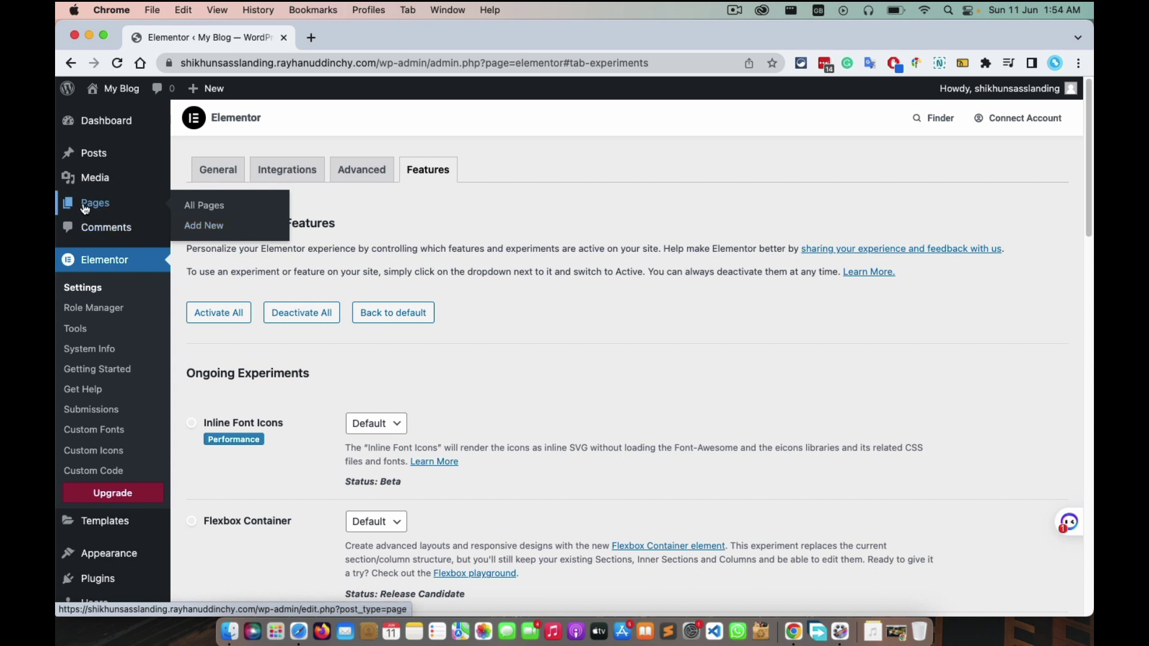
Create a new page and go through the block editor's welcome guide to dismiss it
click(206, 227)
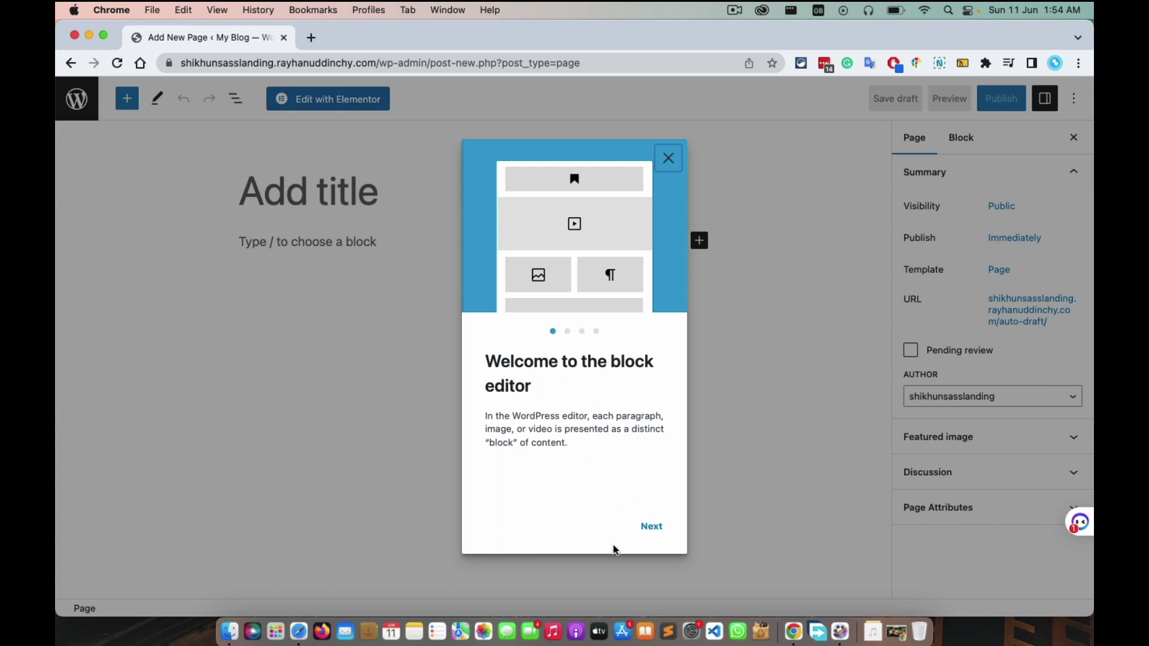
click(649, 529)
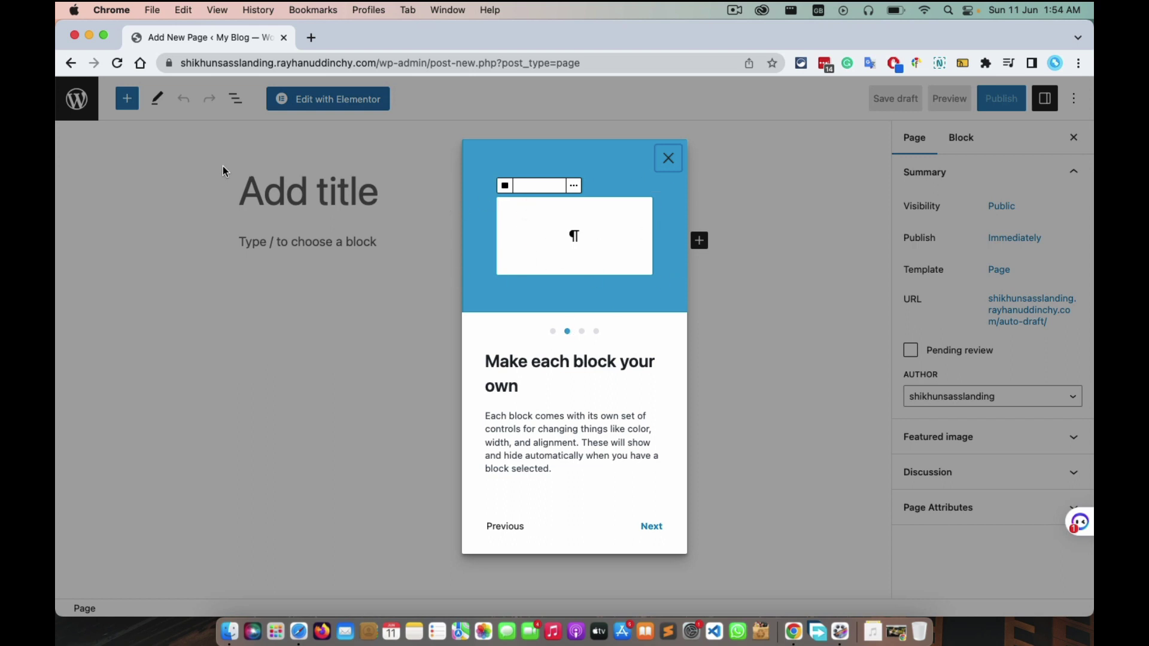
click(656, 532)
click(656, 532)
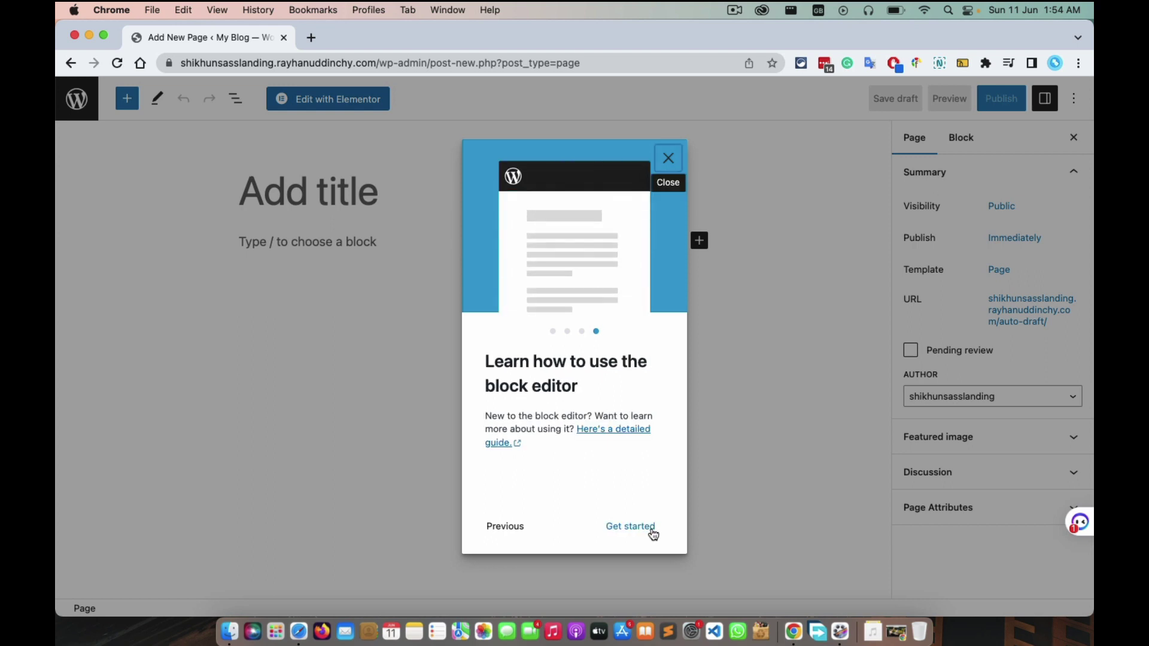
click(653, 532)
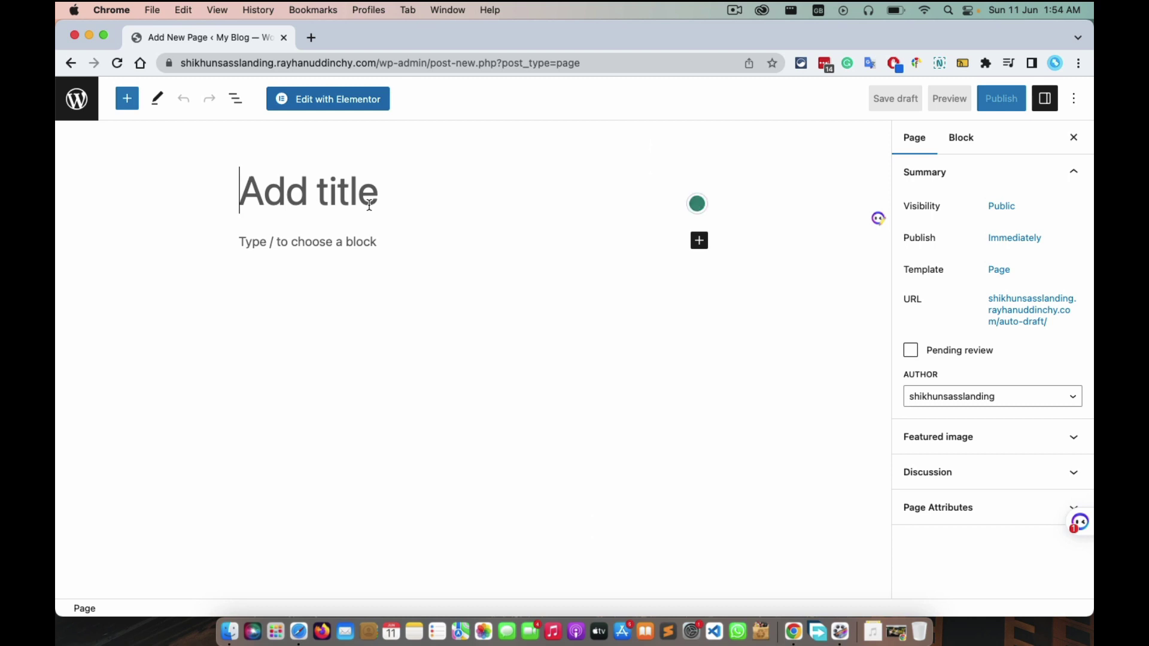
Title the new page 'Elementor' and publish it
text(E)
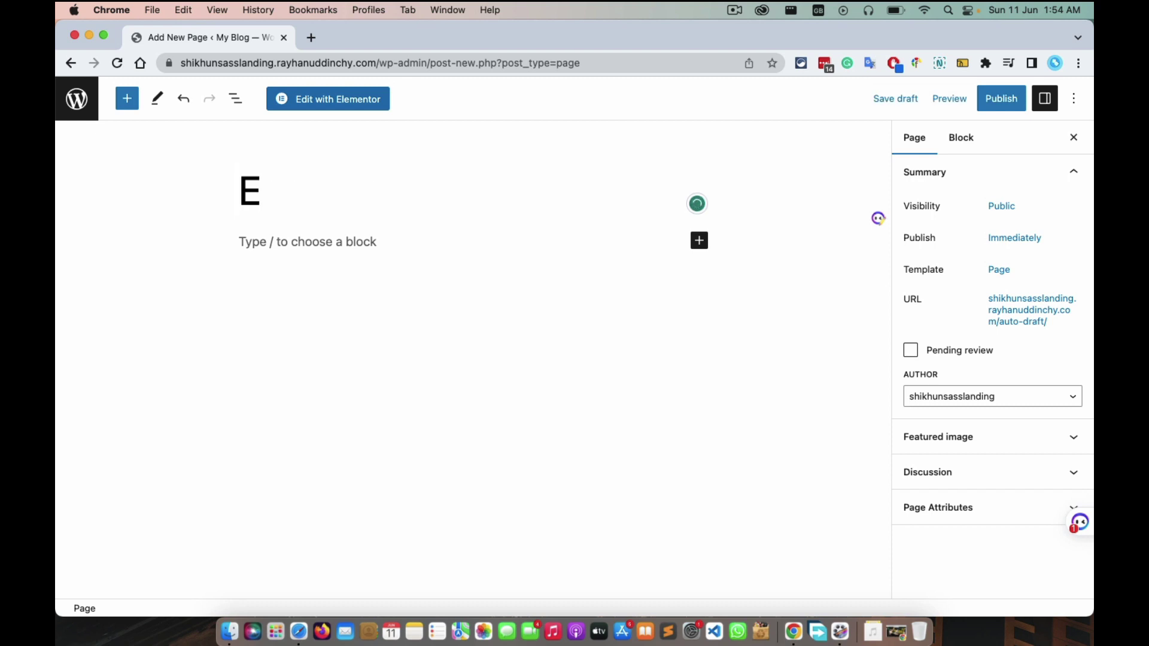
text(lementor)
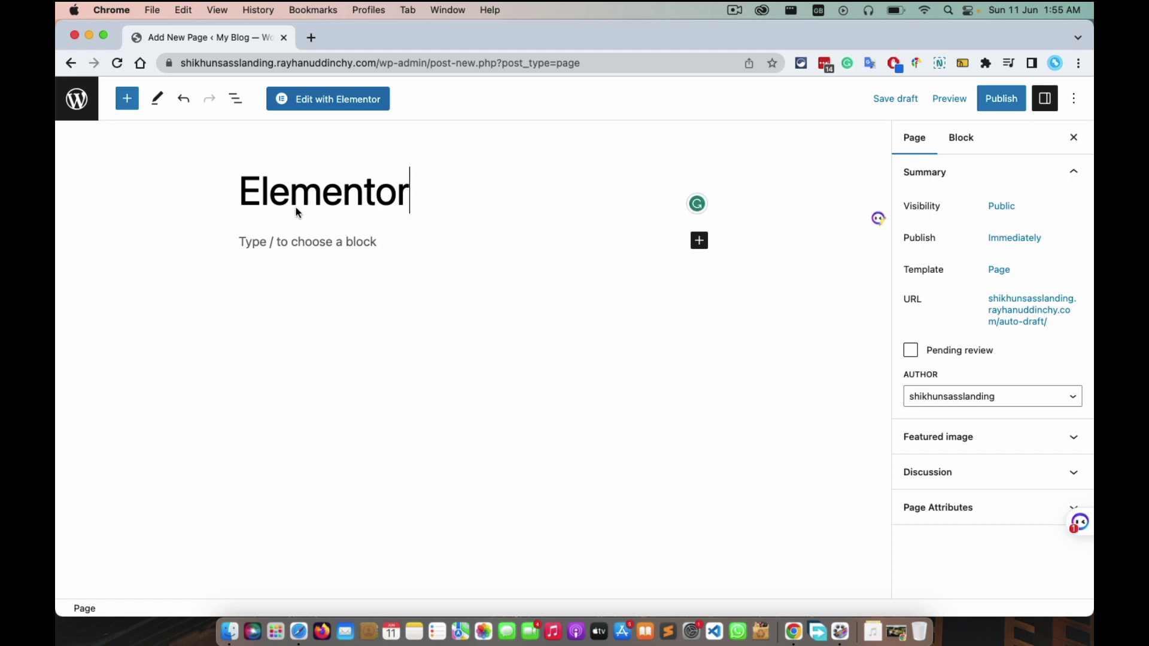
click(1012, 111)
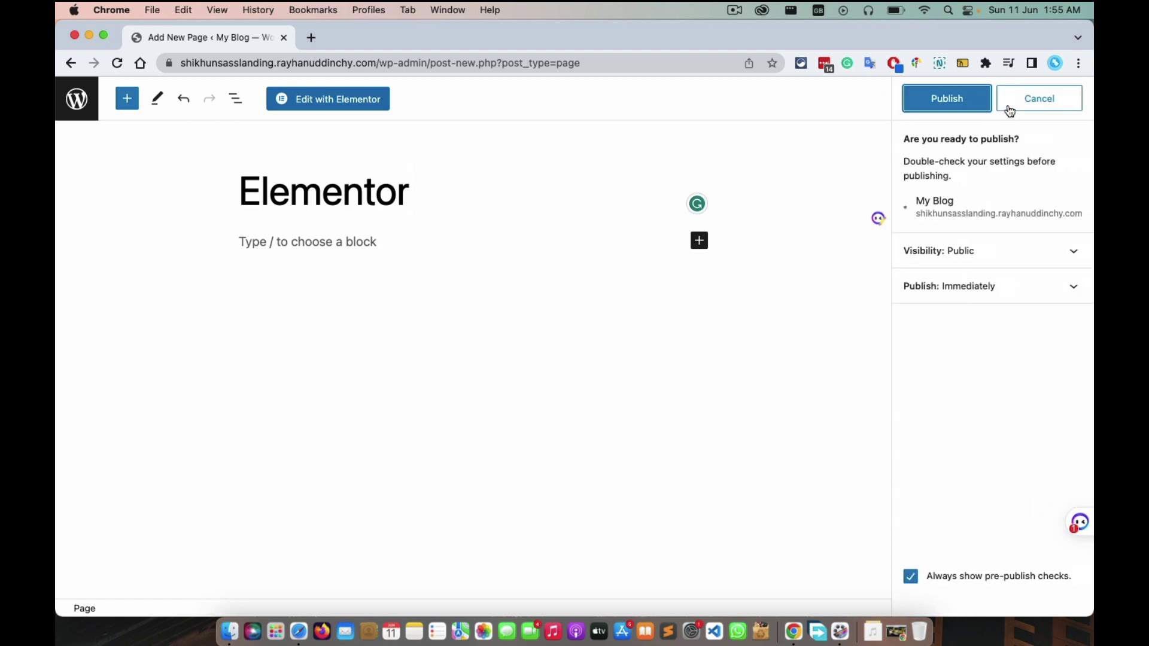
click(963, 97)
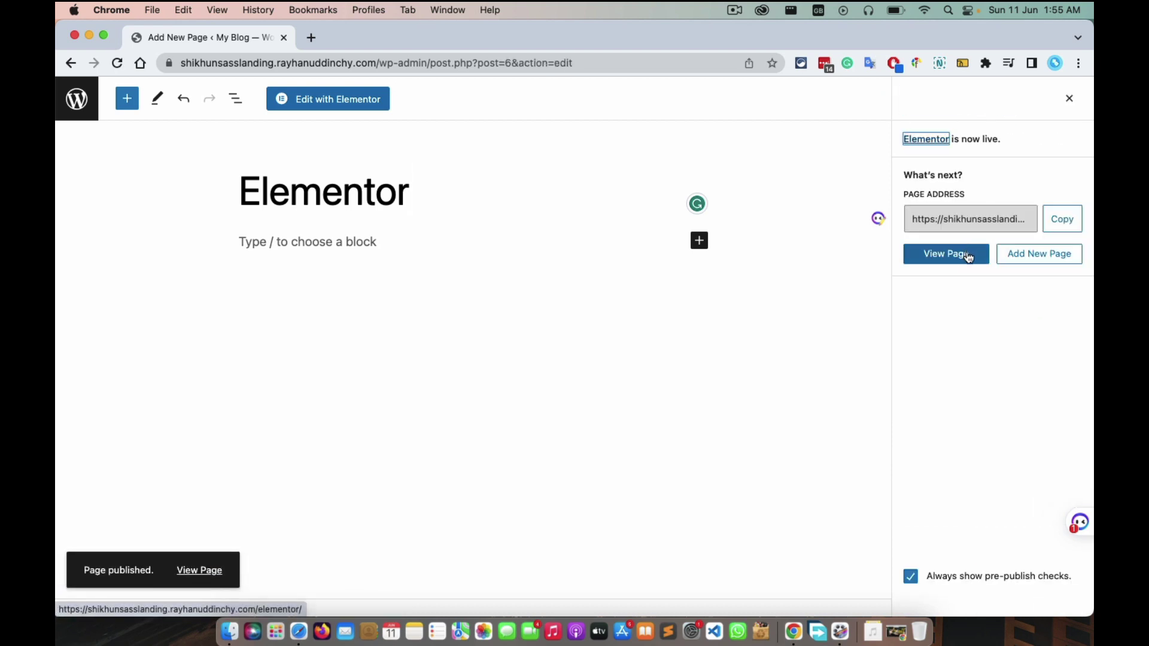
Open the live page in a new tab, then launch Edit with Elementor from the editor tab
right_click(970, 258)
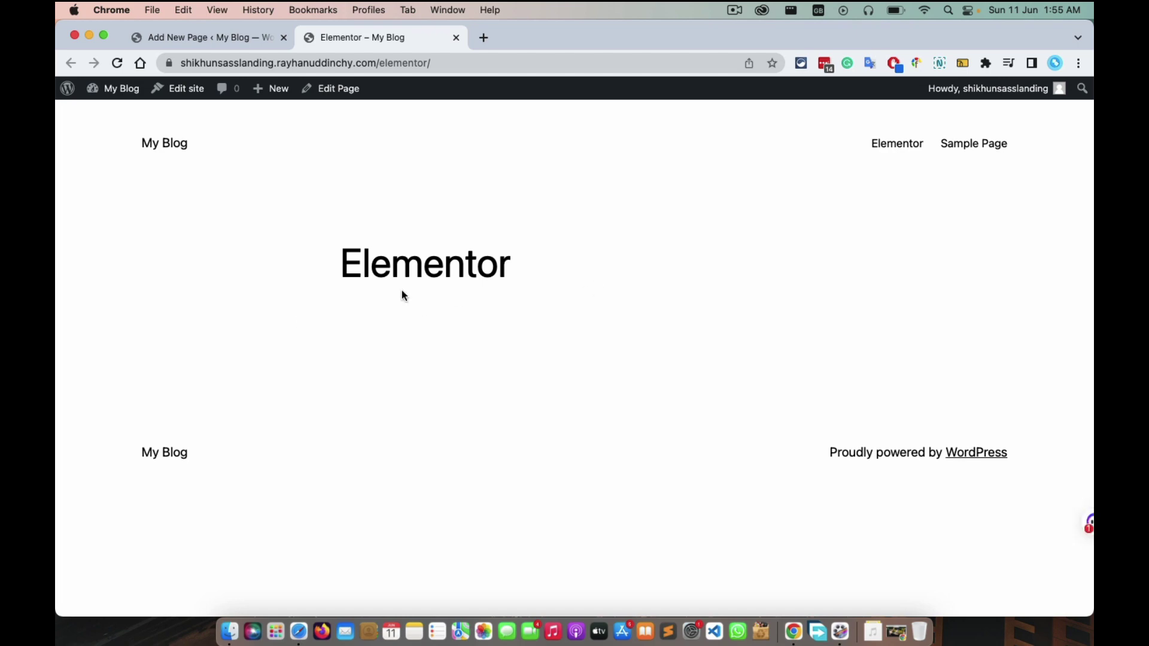
click(182, 43)
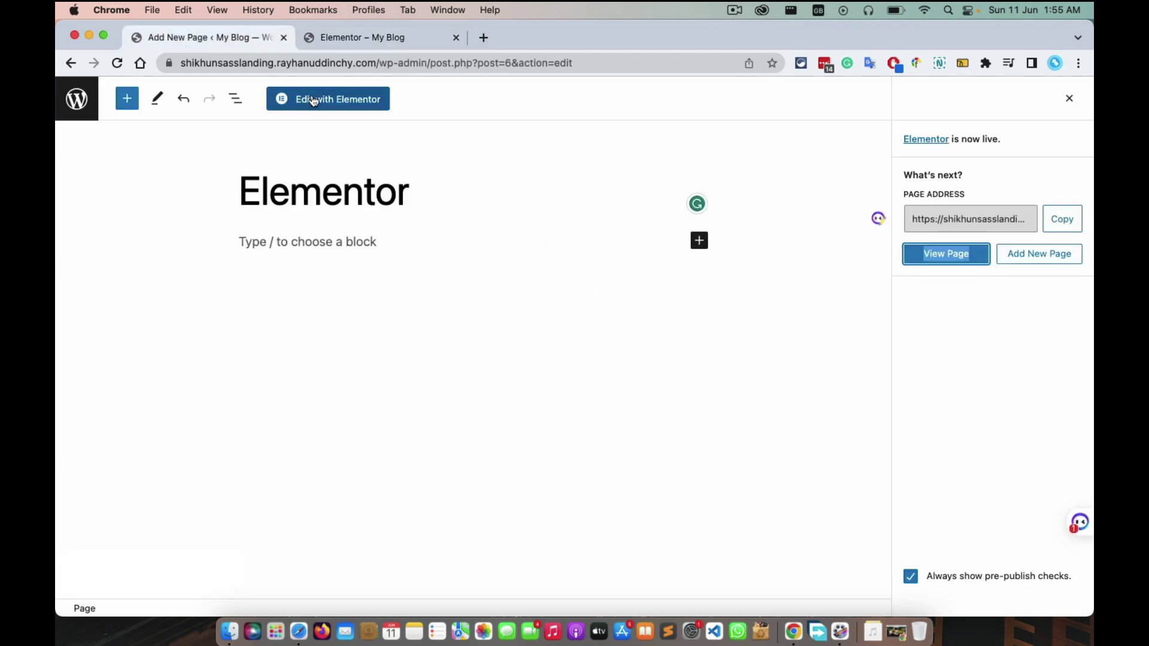
click(343, 98)
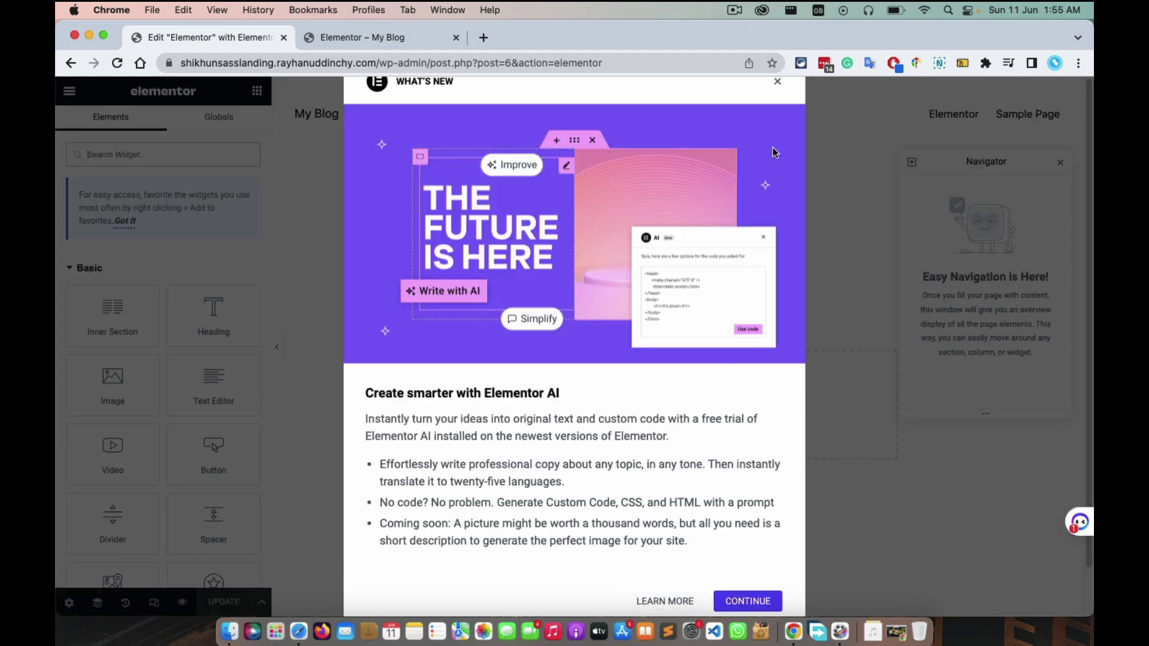
Skip the Elementor AI slide and close the What's New announcements
click(778, 83)
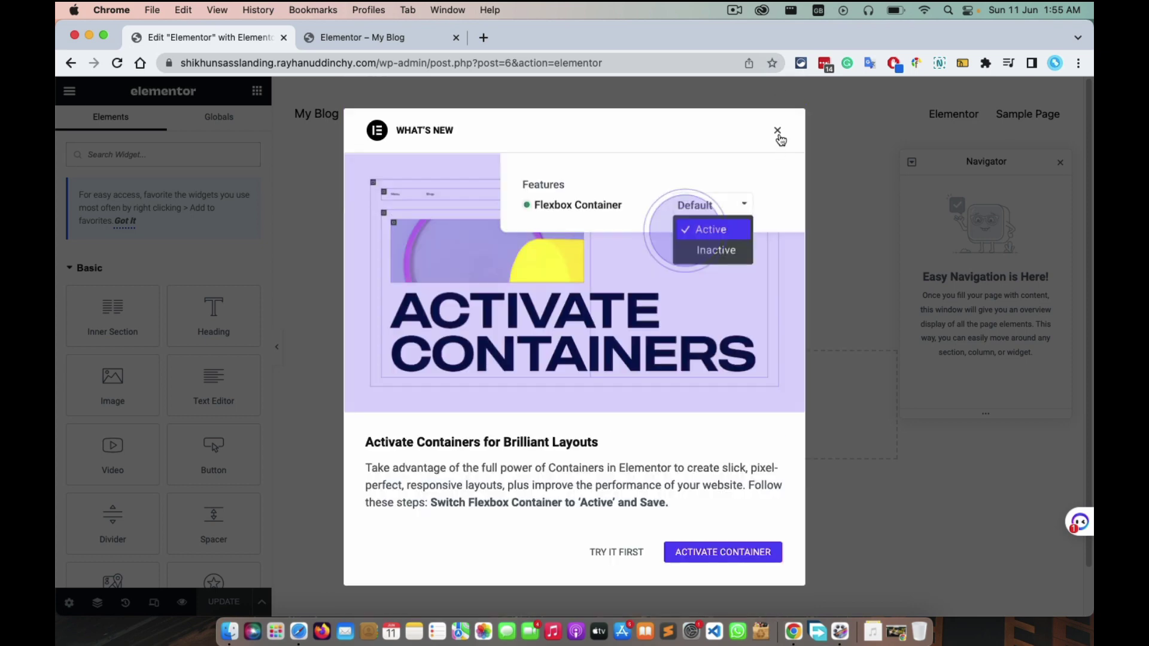
click(778, 131)
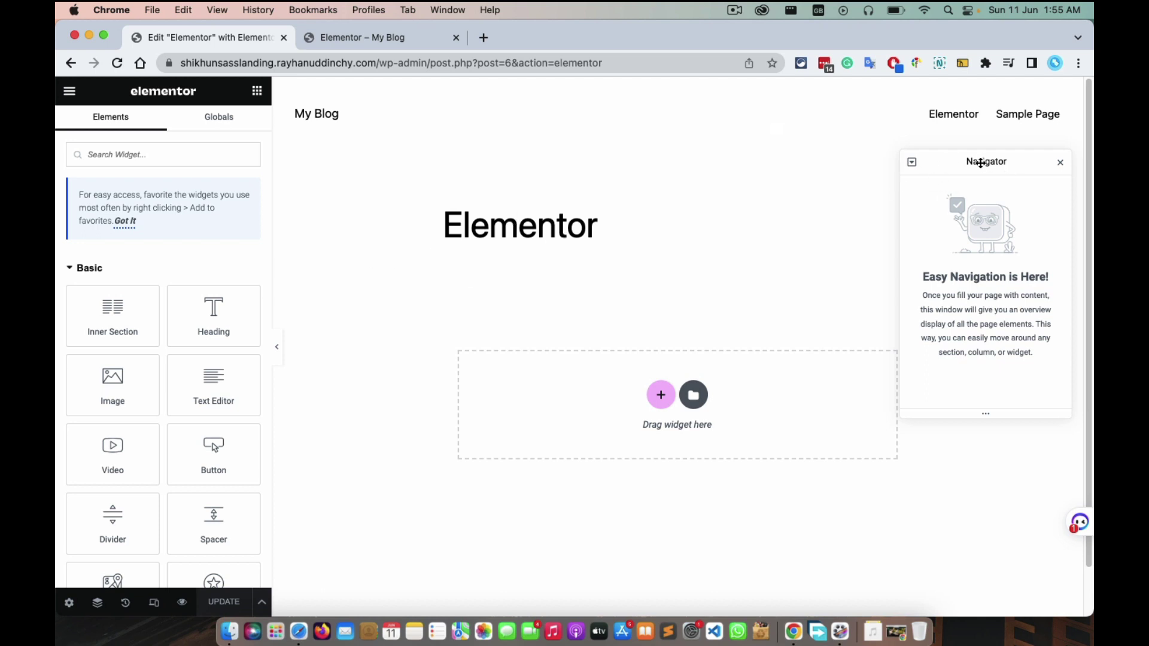
Reposition the Navigator panel, then close it
mouse_move(981, 161)
mouse_down()
mouse_move(875, 160)
mouse_move(985, 145)
mouse_up()
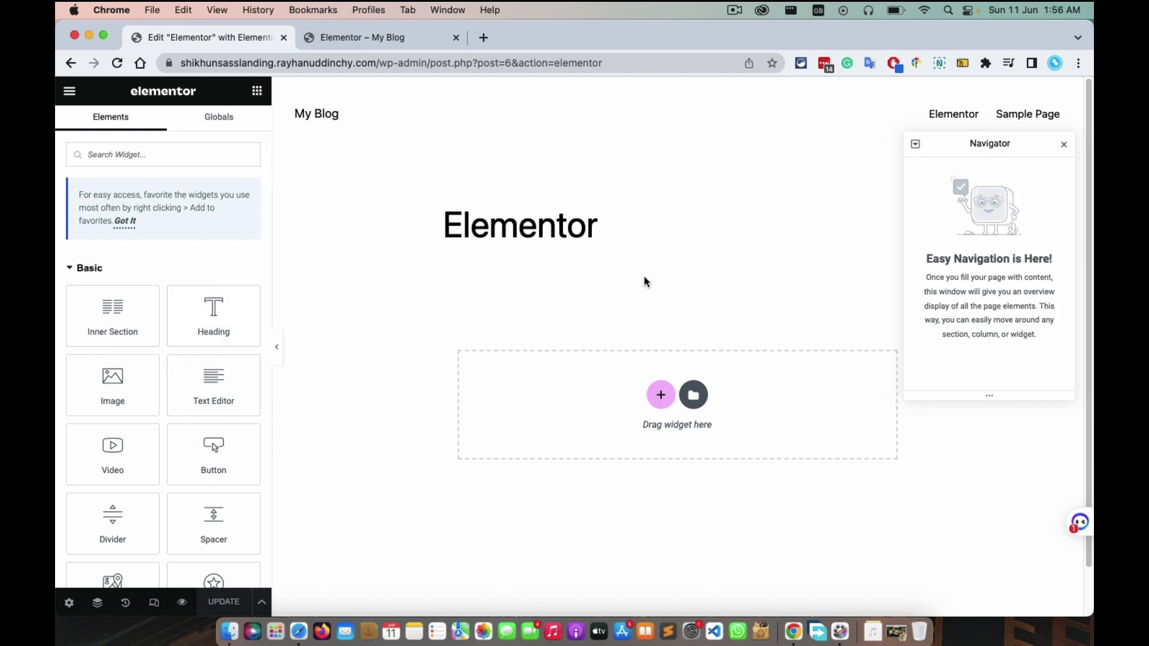
click(98, 603)
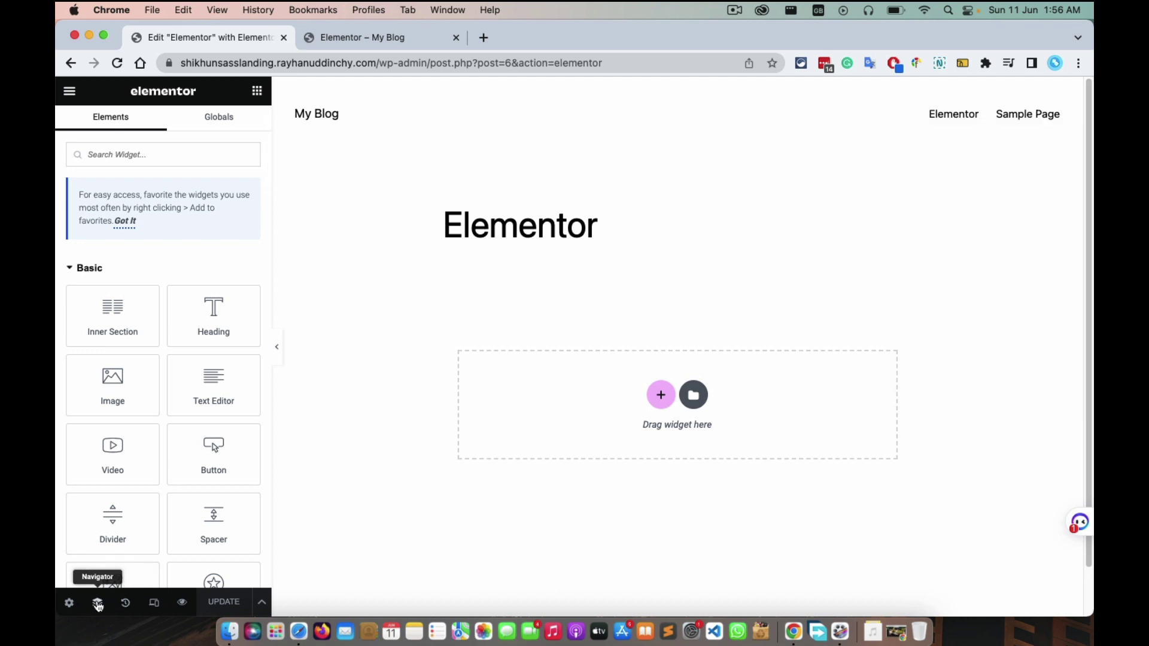
click(98, 603)
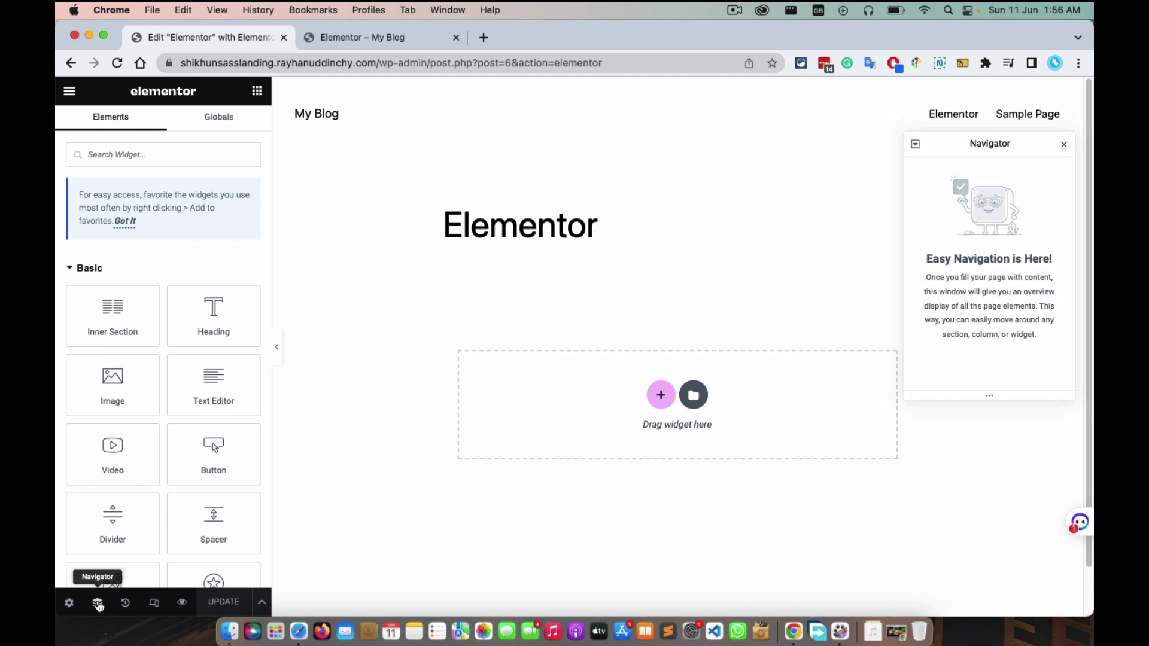
click(98, 603)
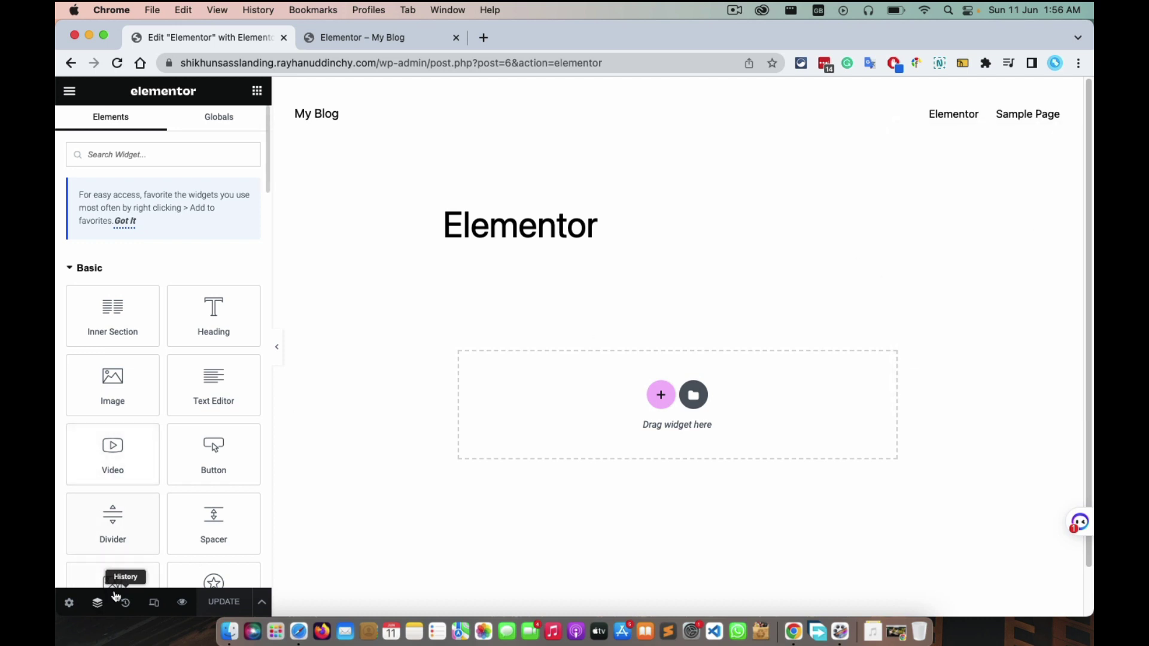
Turn on Responsive Mode and preview Tablet and Mobile widths, ending at Desktop
click(154, 602)
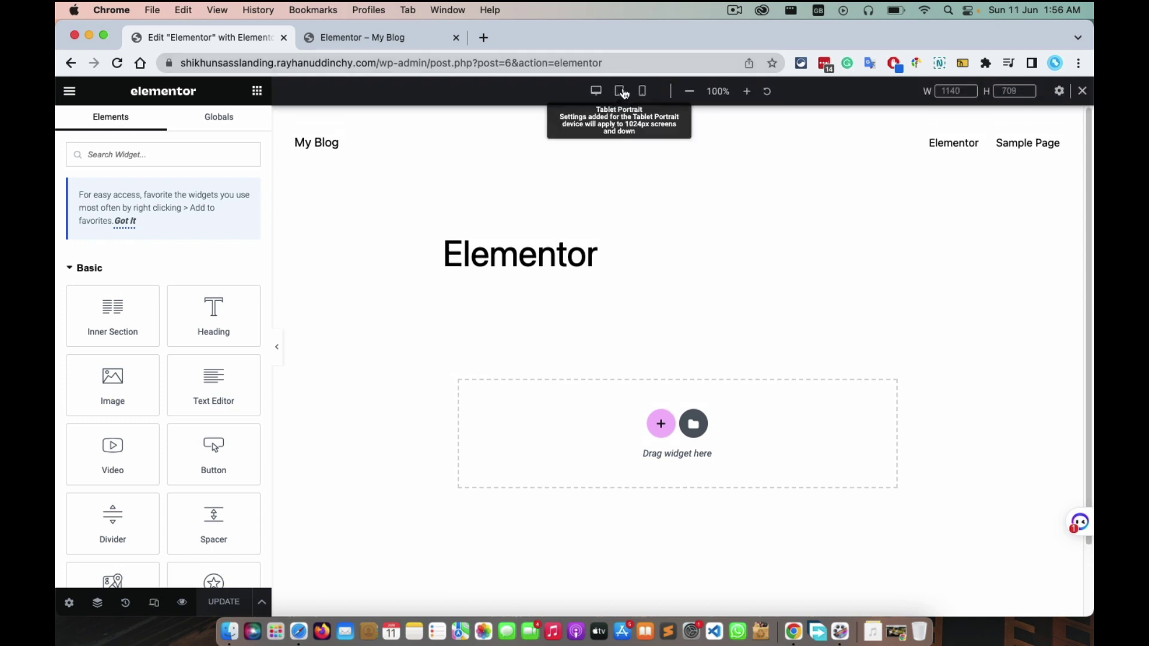
click(620, 91)
click(642, 91)
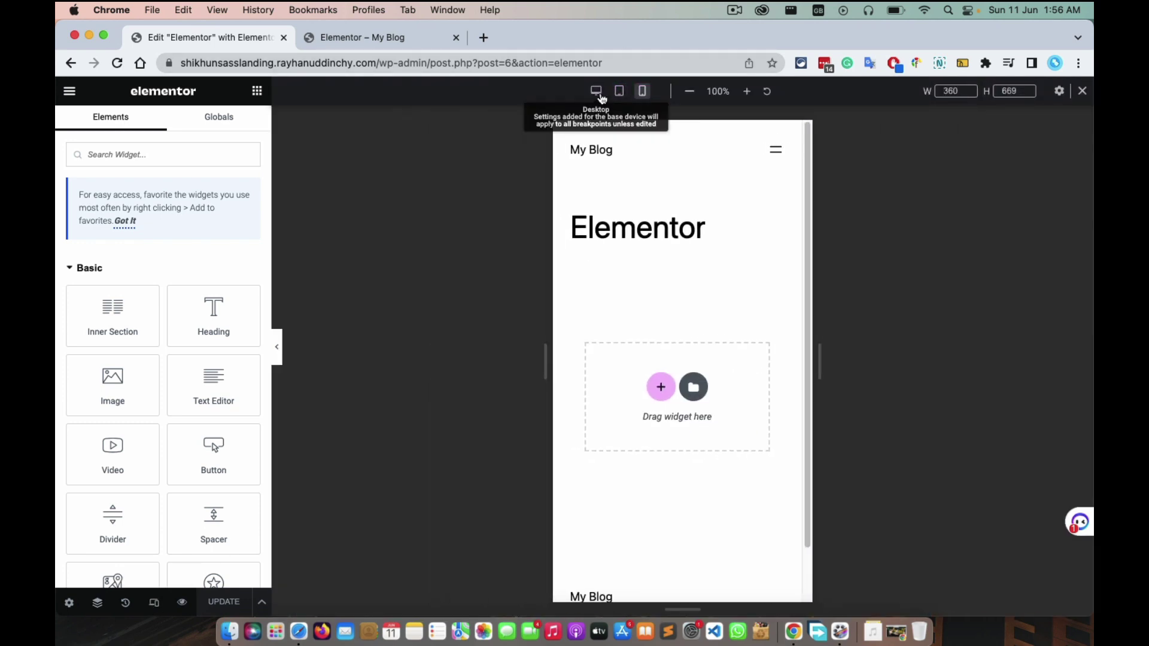
click(596, 90)
click(642, 91)
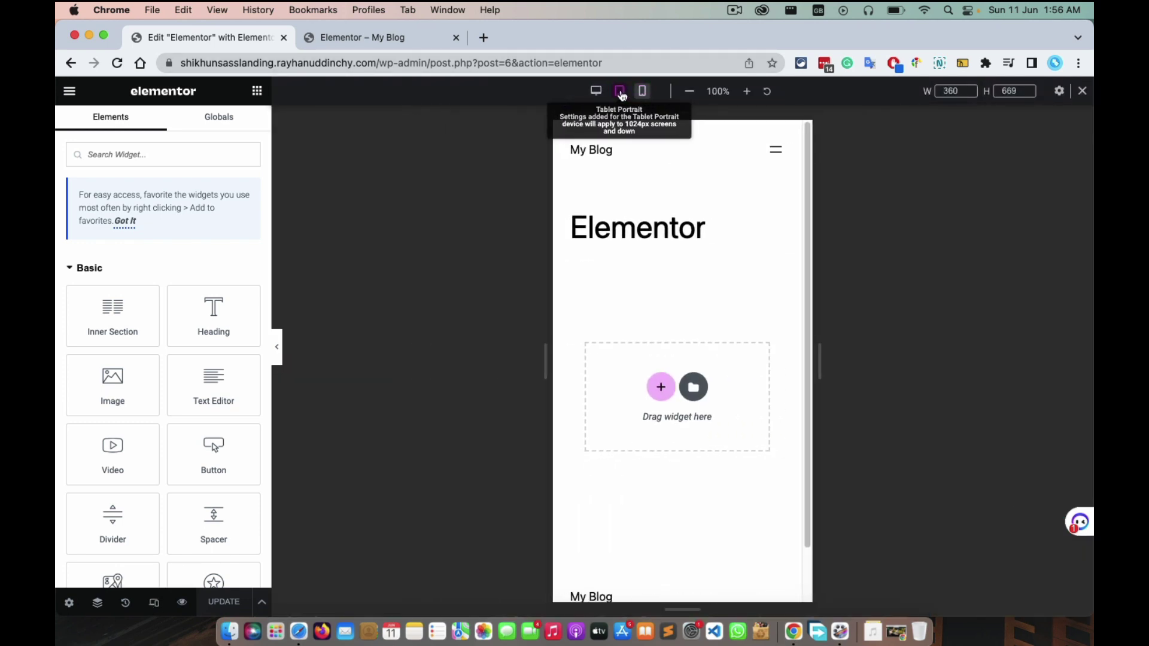
click(596, 91)
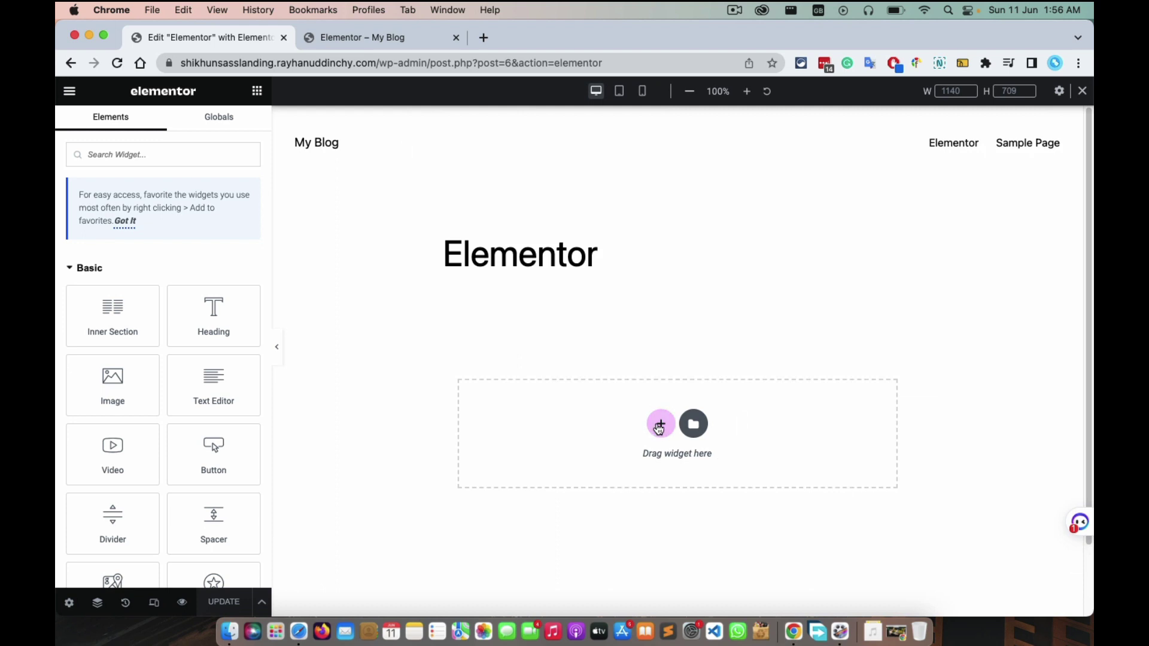
Add a one-column section under the title with Stretch Section set to Yes, and show the widget list
click(661, 424)
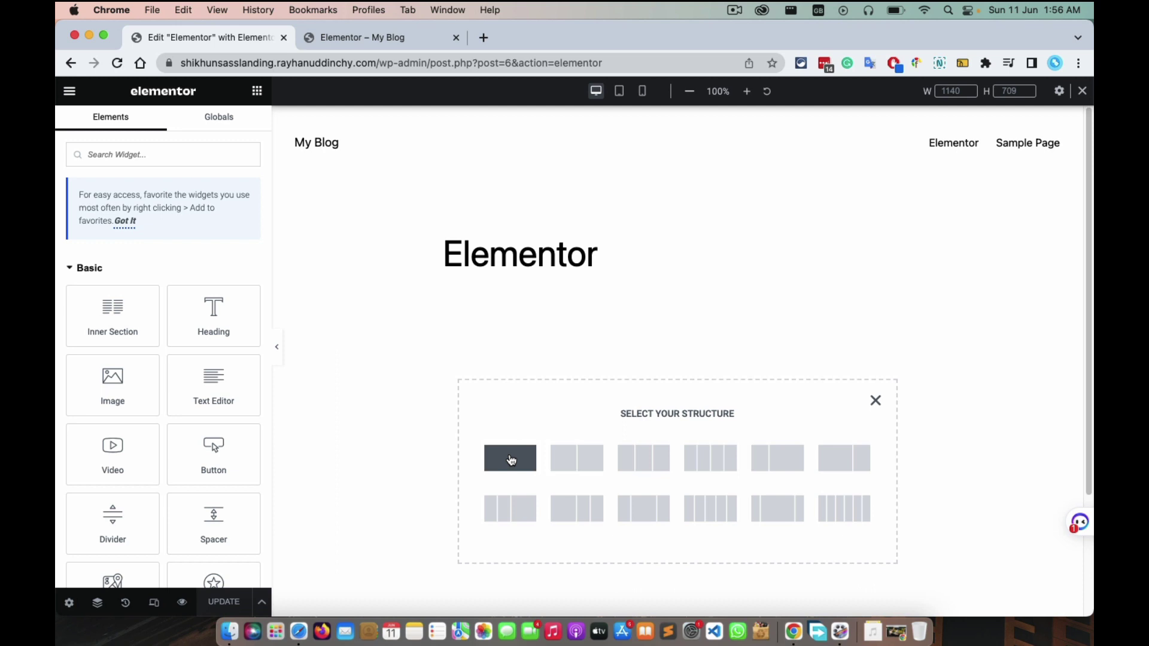
click(511, 460)
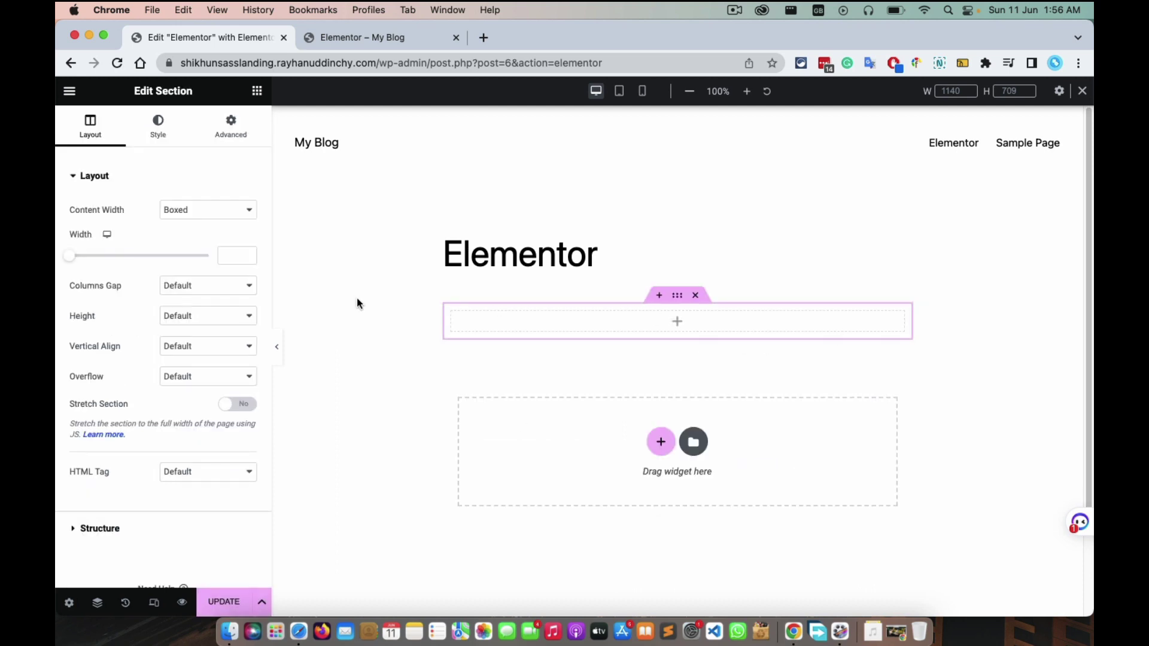
click(241, 410)
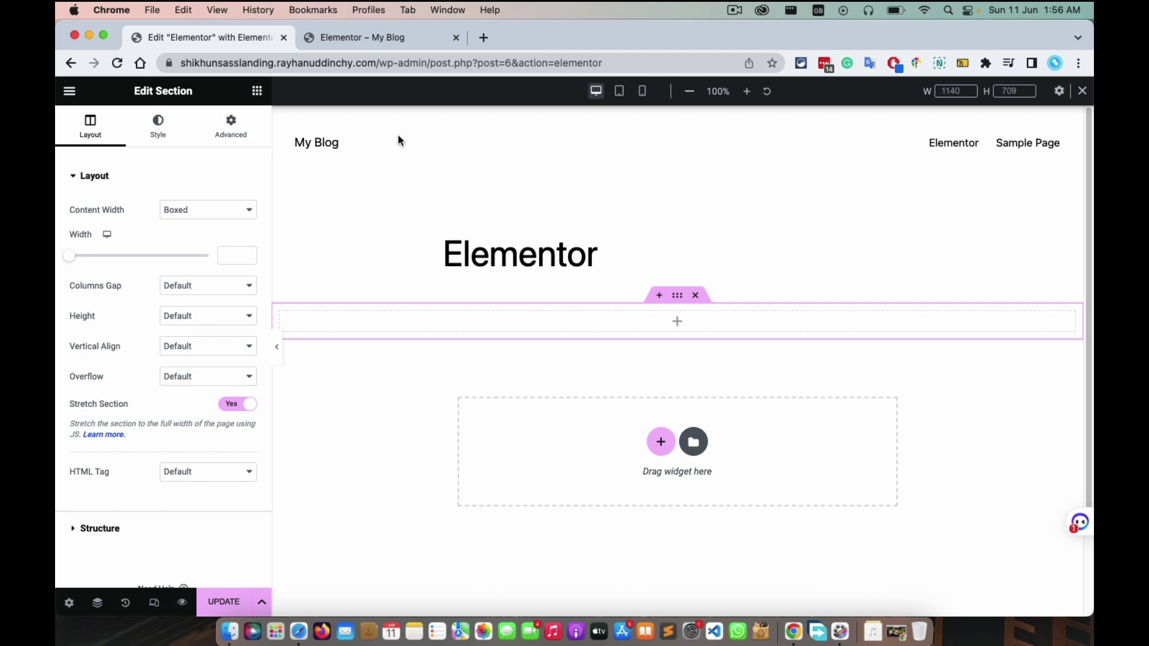
click(258, 92)
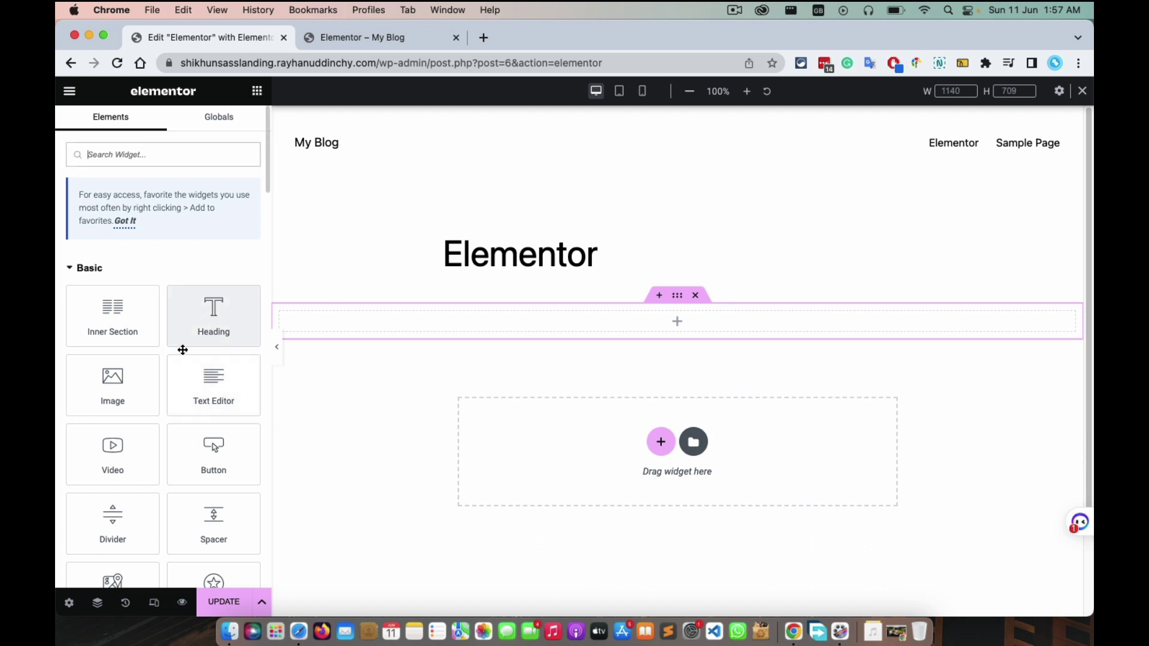
Collapse the Pro widgets group and drop a Heading widget into the empty section
scroll(175, 359, down, 5)
scroll(170, 377, down, 10)
scroll(167, 378, up, 15)
scroll(167, 377, down, 15)
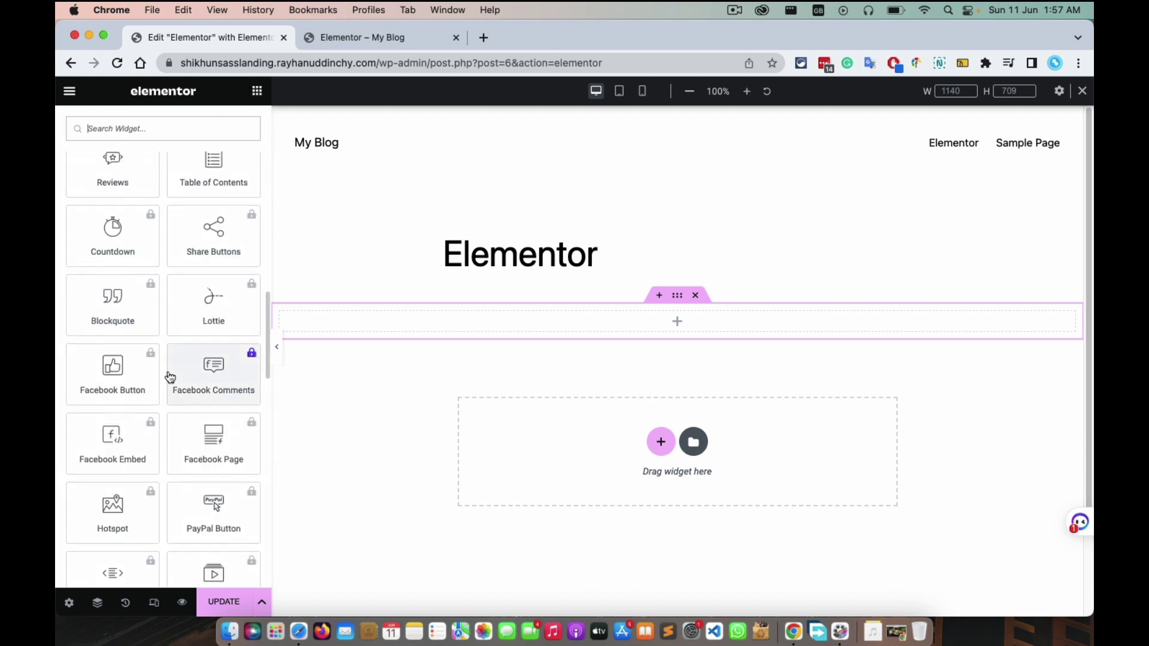
scroll(242, 317, up, 2)
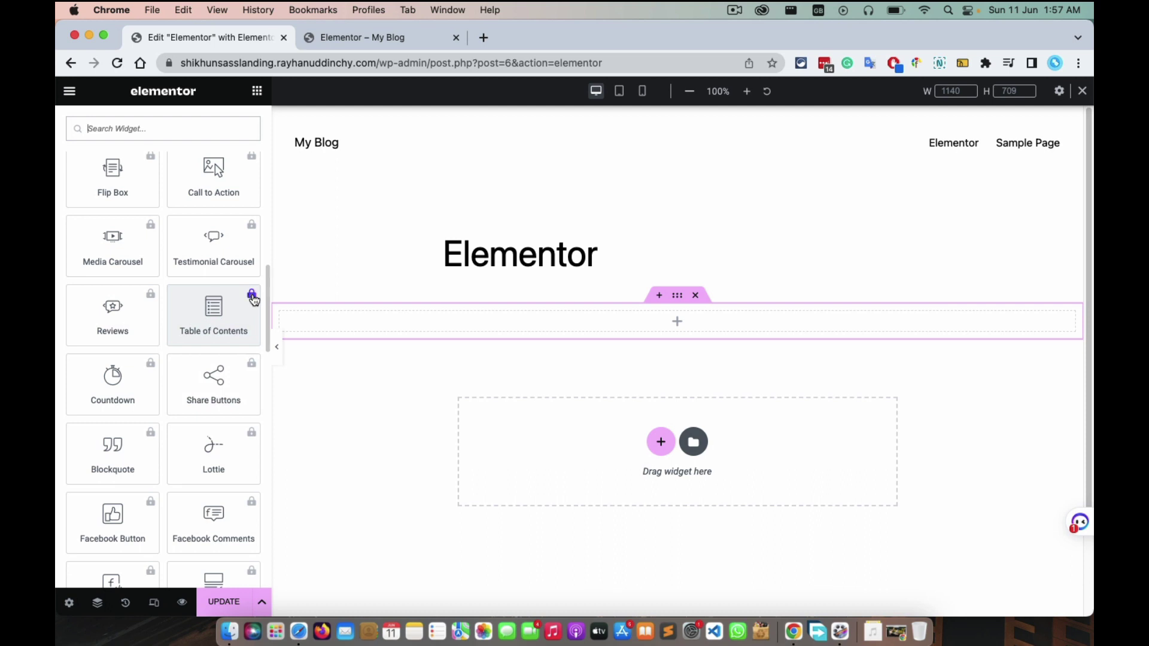
scroll(255, 299, up, 1)
scroll(254, 299, up, 6)
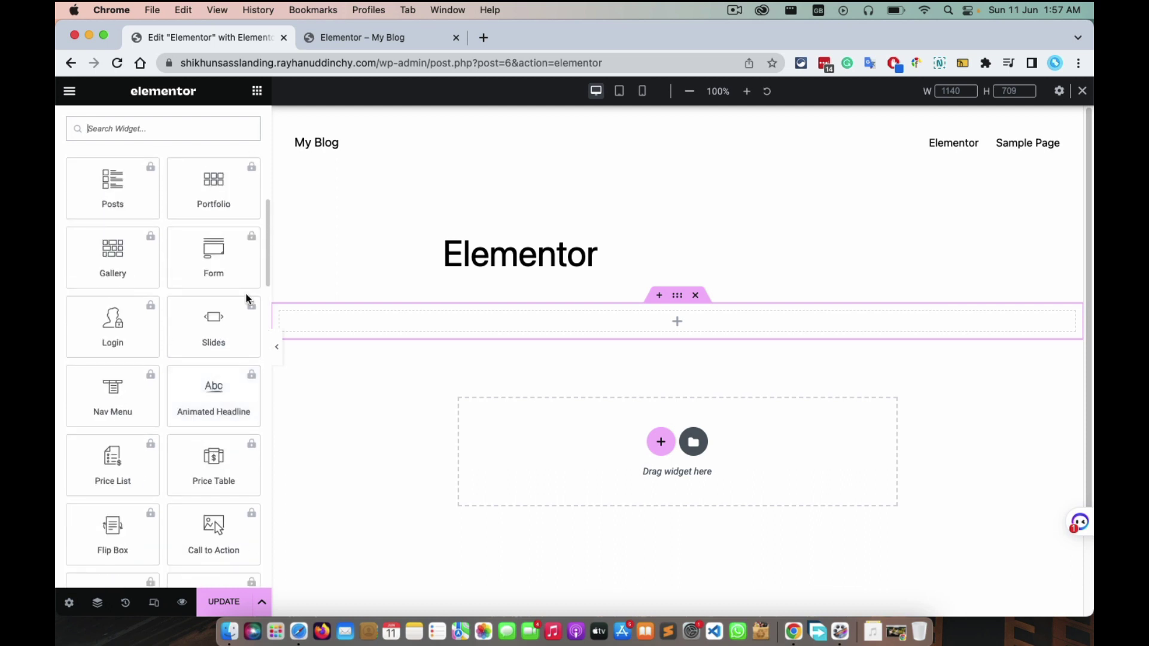
scroll(248, 301, up, 2)
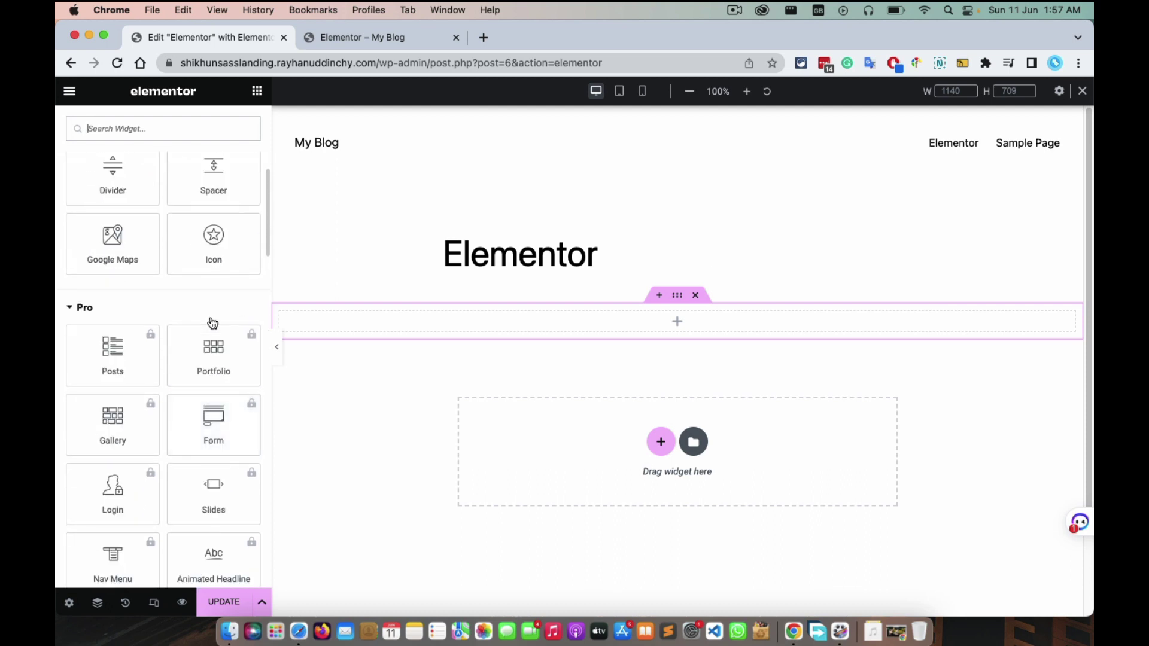
click(78, 309)
scroll(153, 246, up, 2)
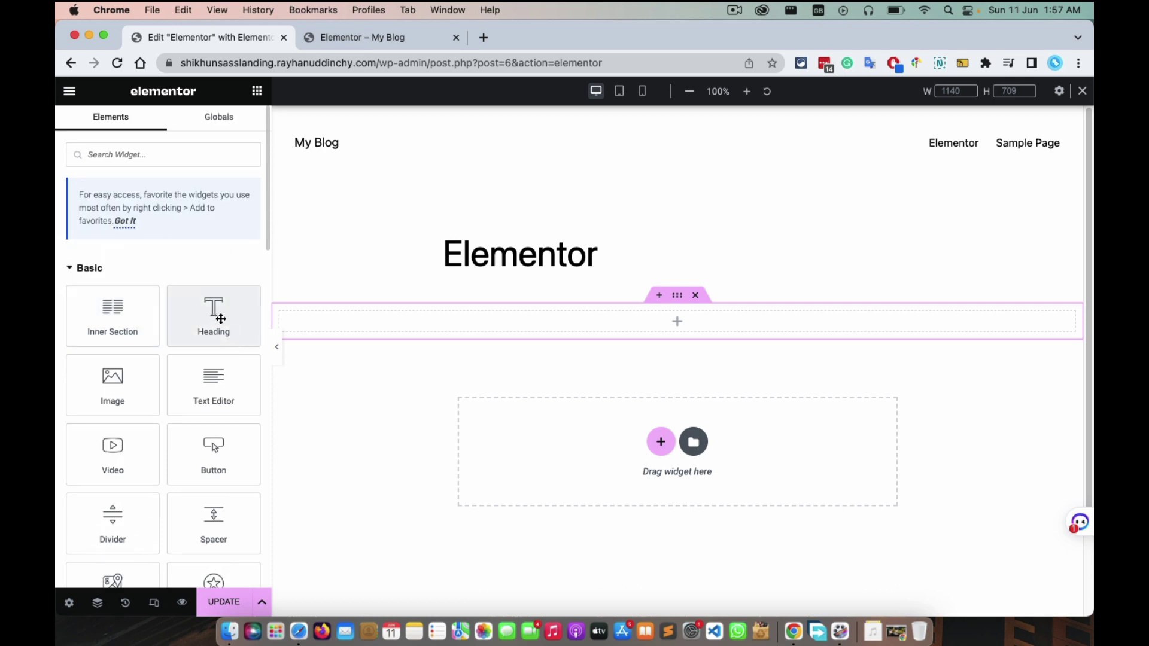
drag(313, 338, 644, 332)
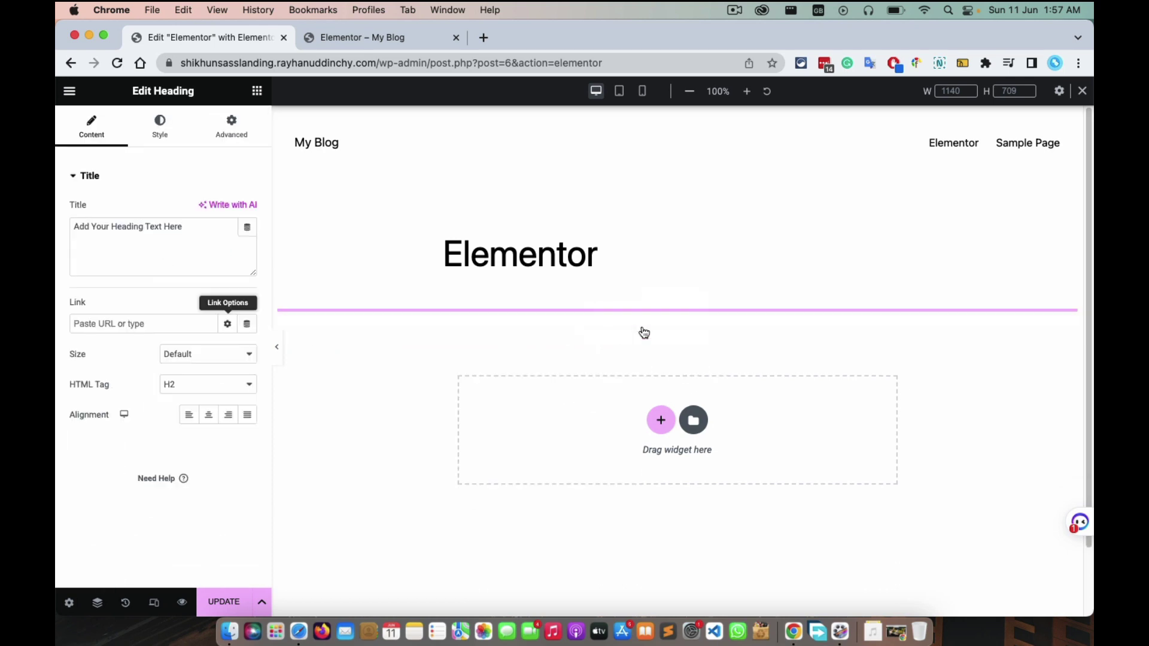
Replace the heading's placeholder title with 'This is our first heading in Elementor'
click(194, 232)
drag(201, 230, 57, 231)
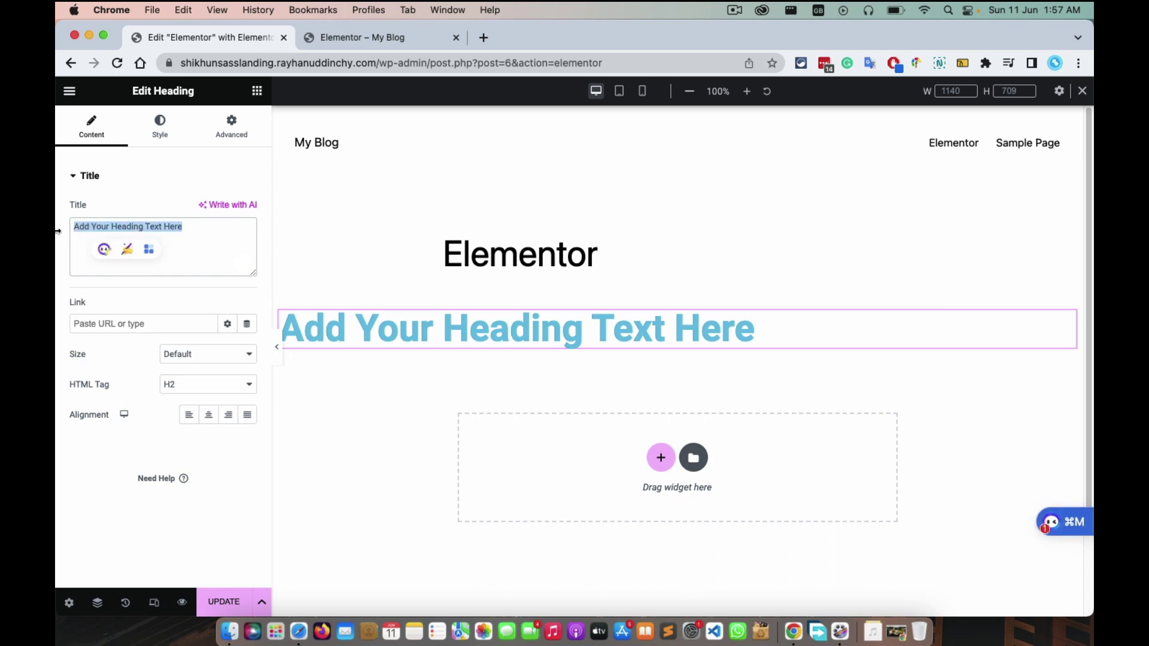
text(This i)
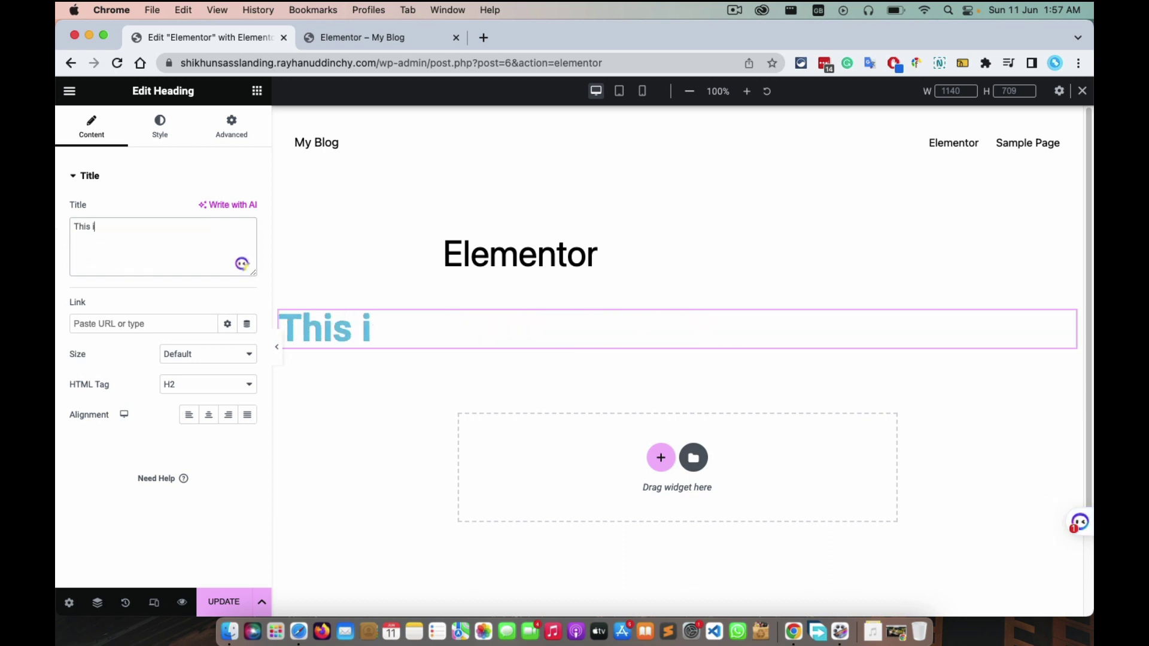
text(s our )
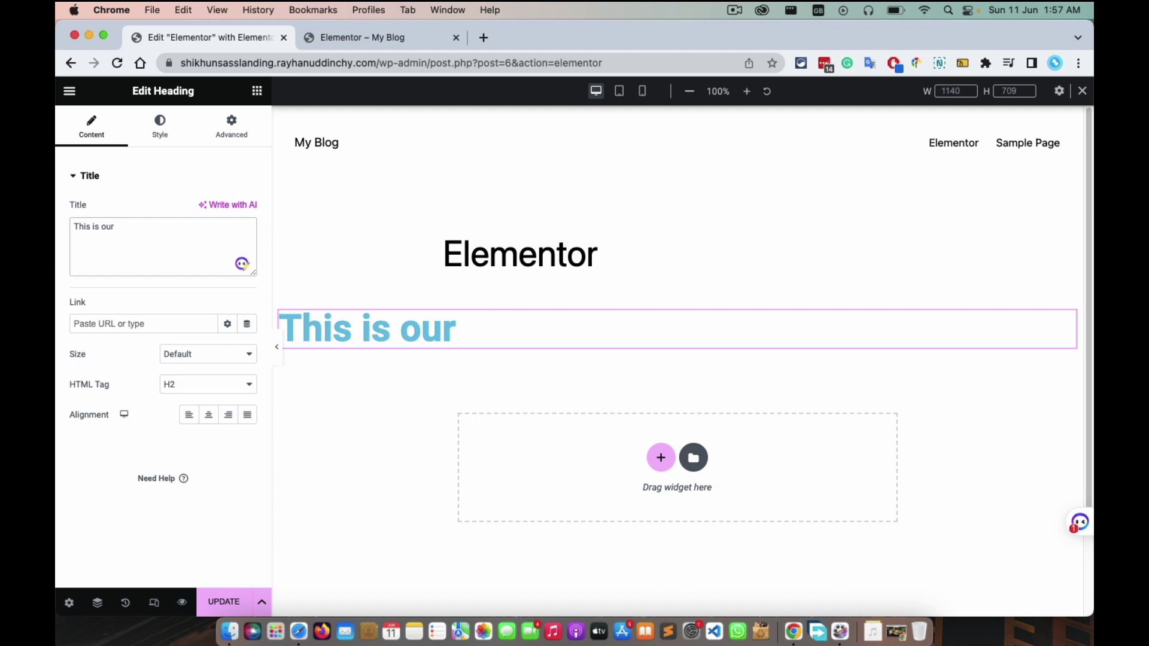
text(first h)
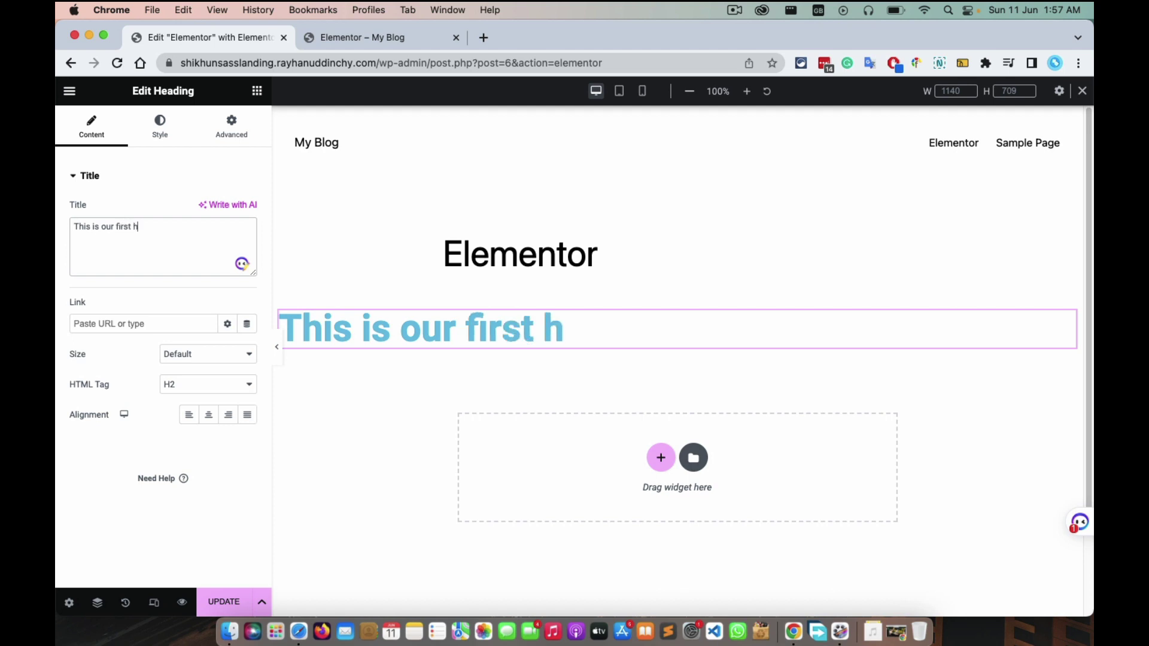
text(eading in E)
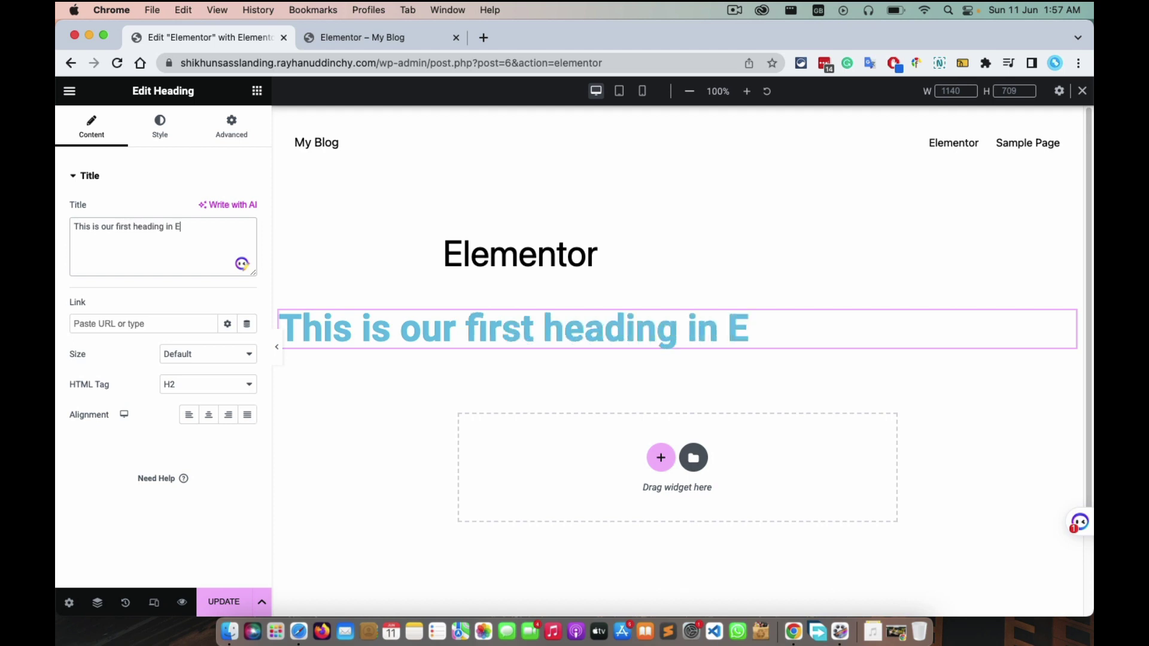
text(lementor)
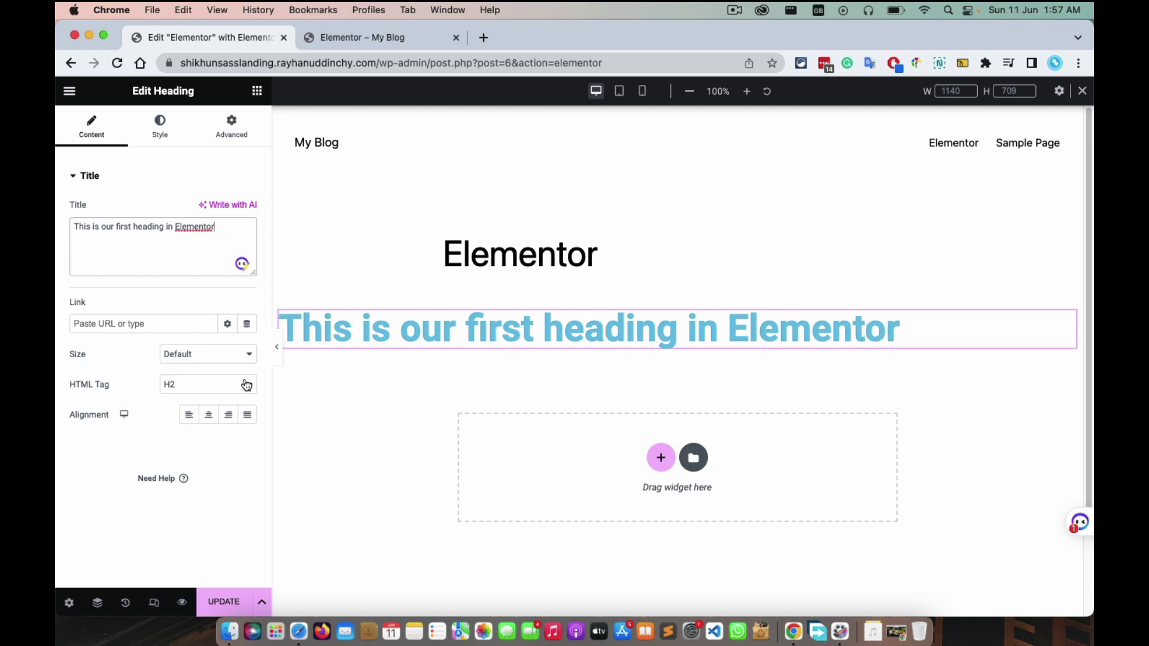
Set the heading's text colour to pink #E46EB3 in the Style settings
click(159, 129)
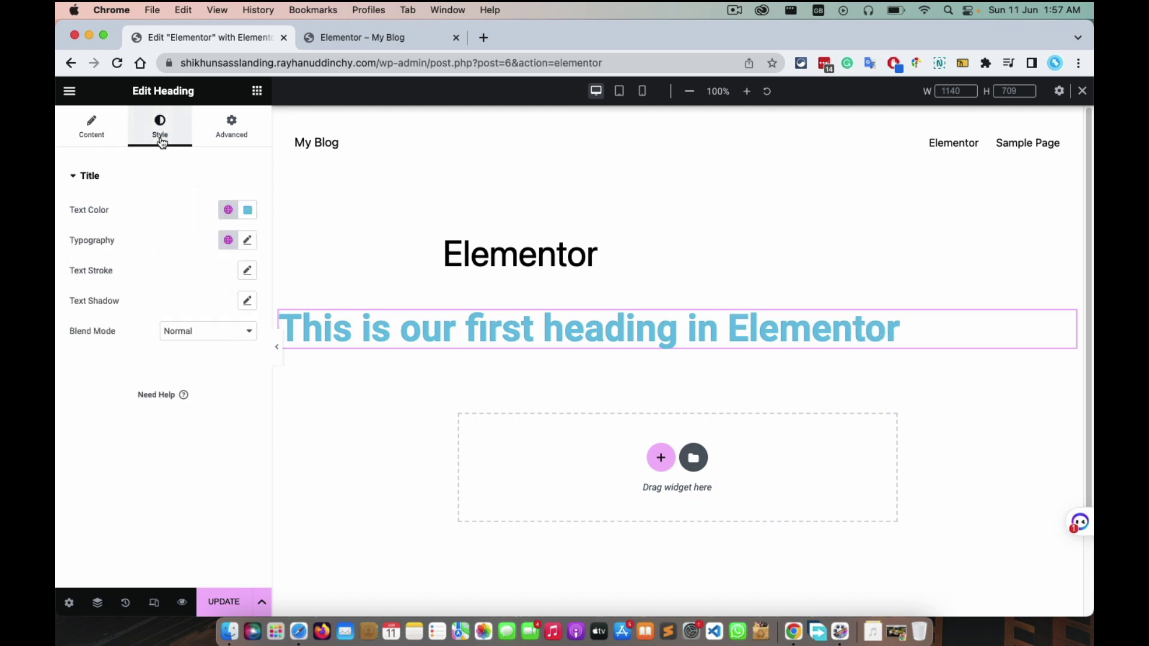
click(247, 211)
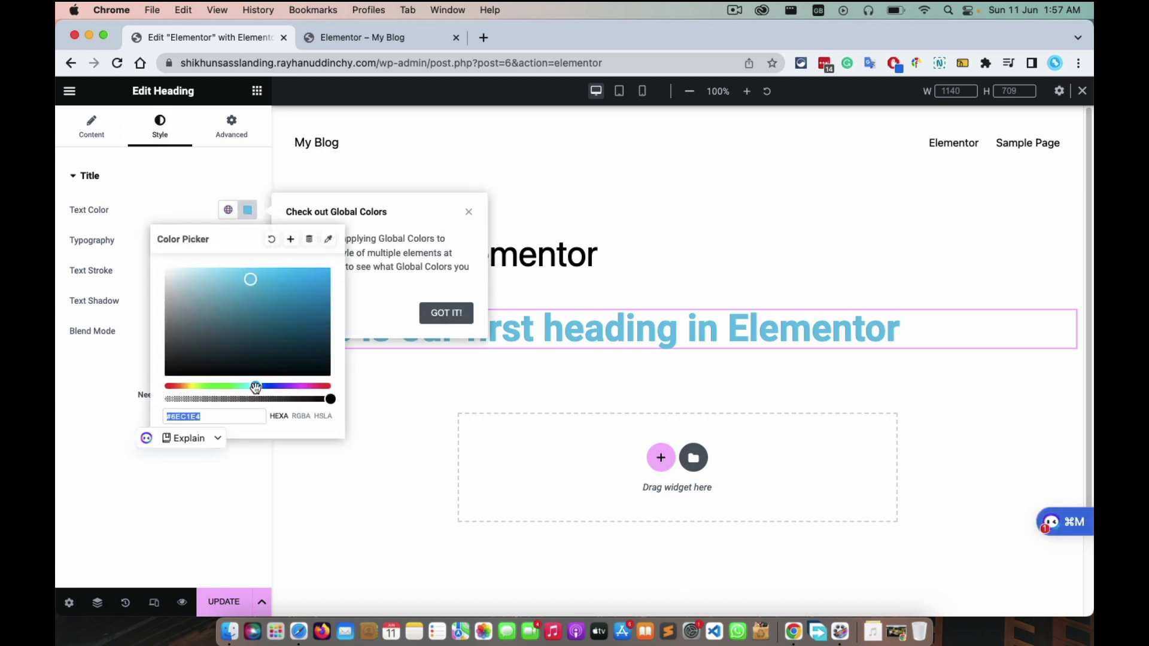
drag(256, 388, 315, 386)
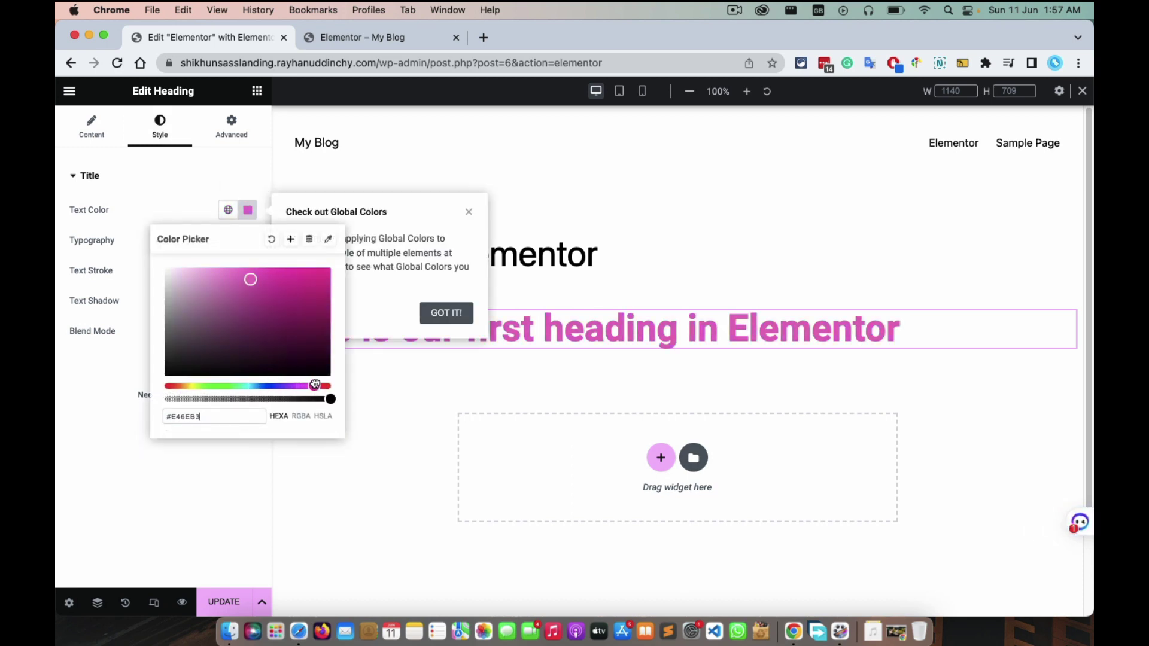
Save the page changes with Update and switch to the live page tab
click(179, 474)
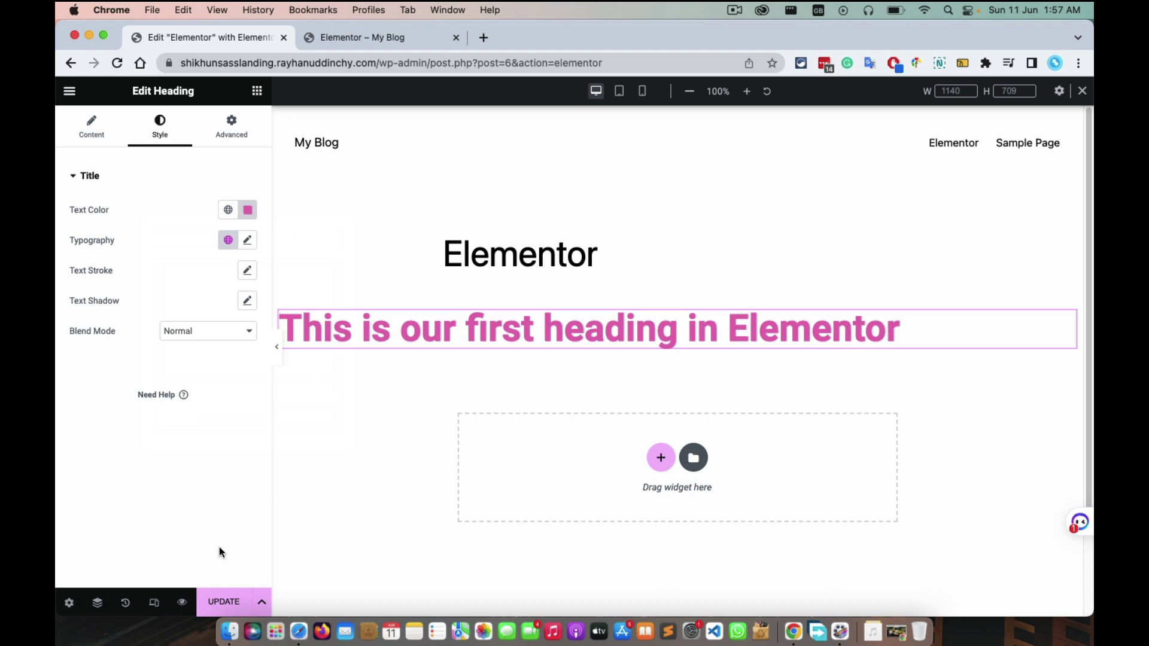
click(222, 602)
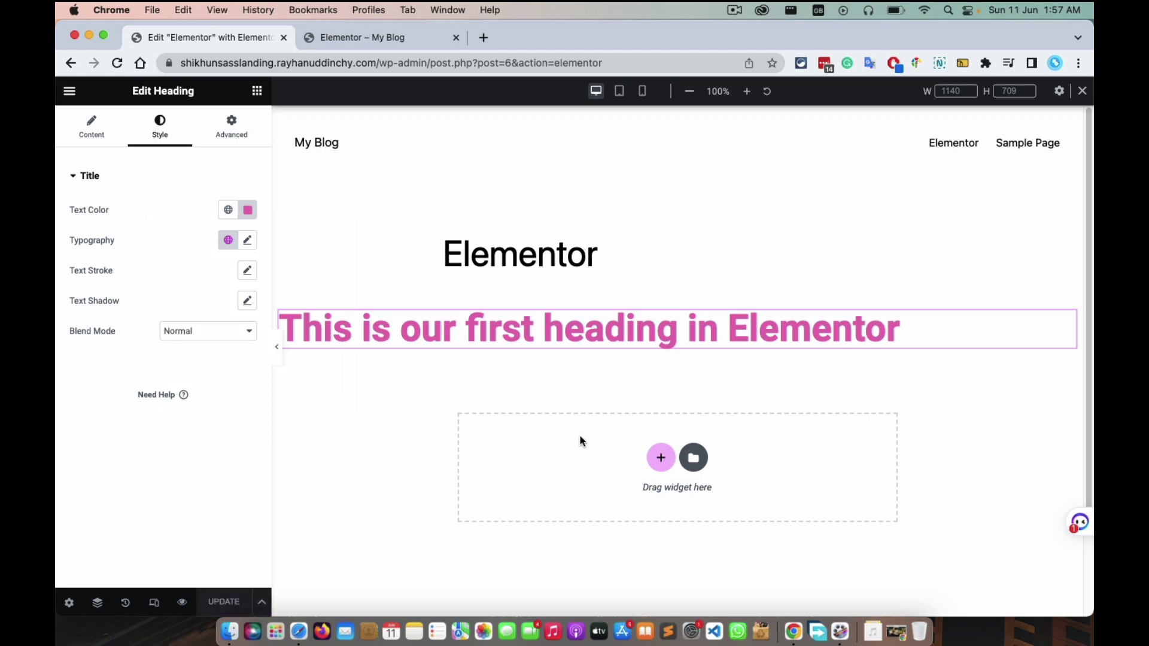
click(346, 37)
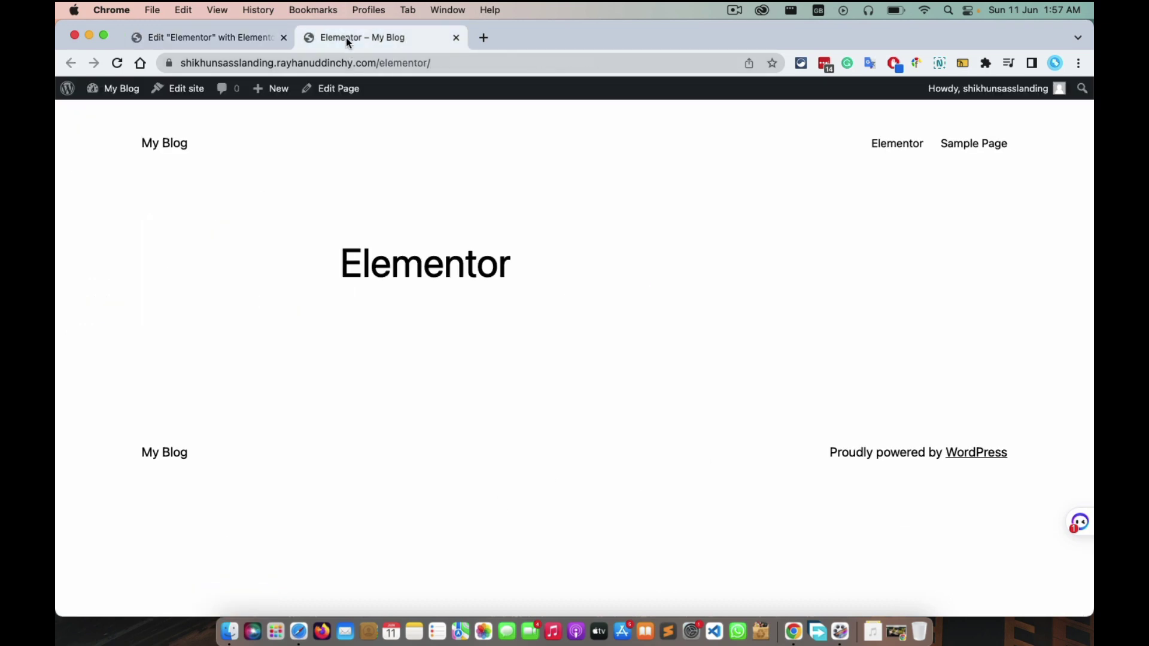
Reload the published page so the pink heading appears beneath the title
click(117, 63)
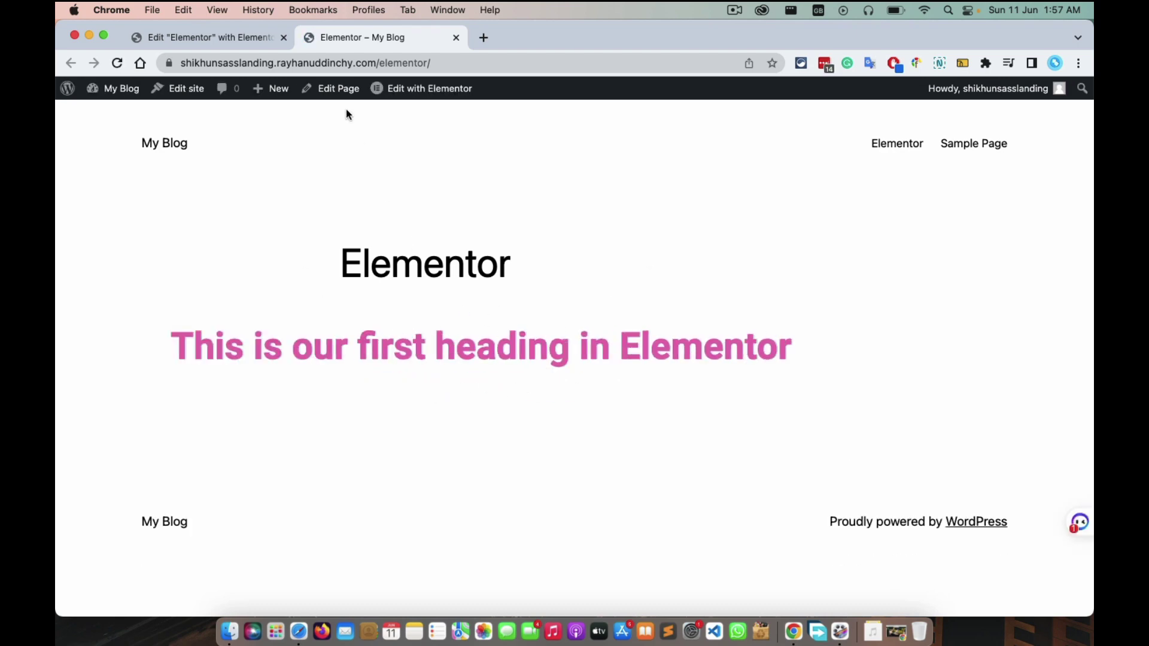
click(733, 12)
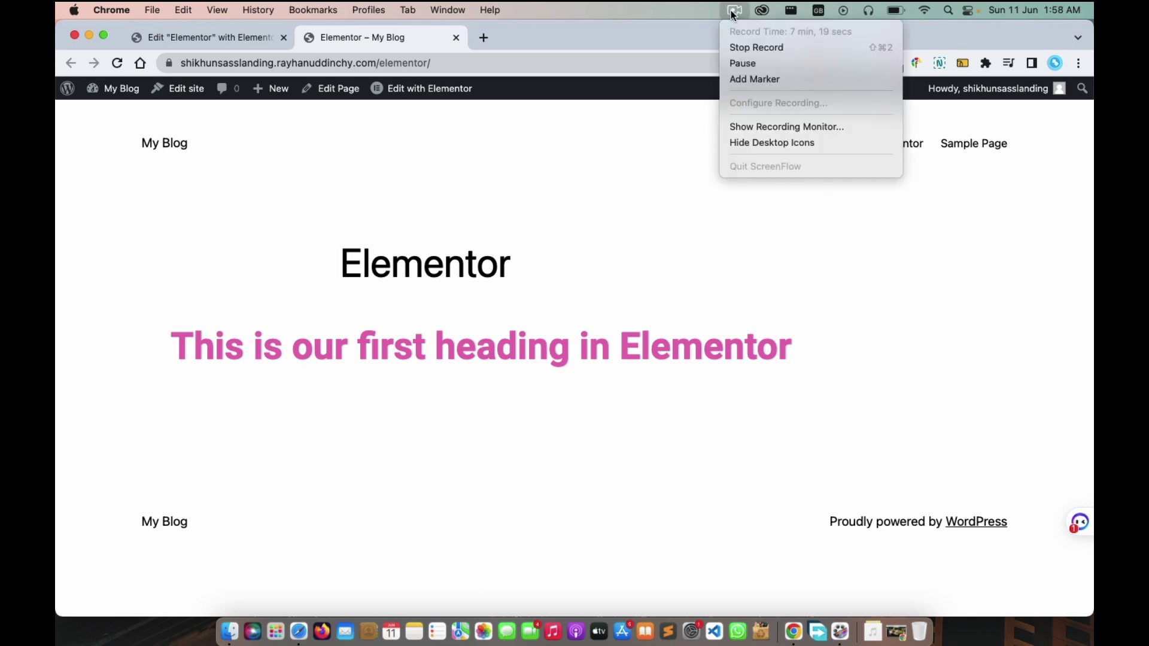